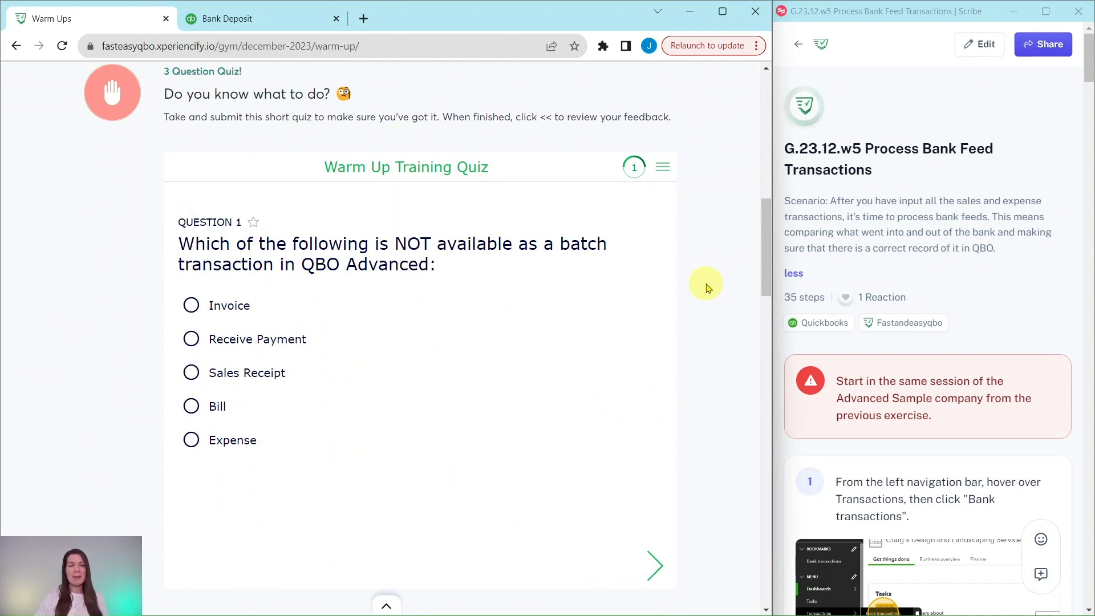
# Review the Warm Ups lesson page and the opening instructions of the G.23.12.w5 Process Bank Feed Transactions guide
pyautogui.scroll(-12, 706, 286)
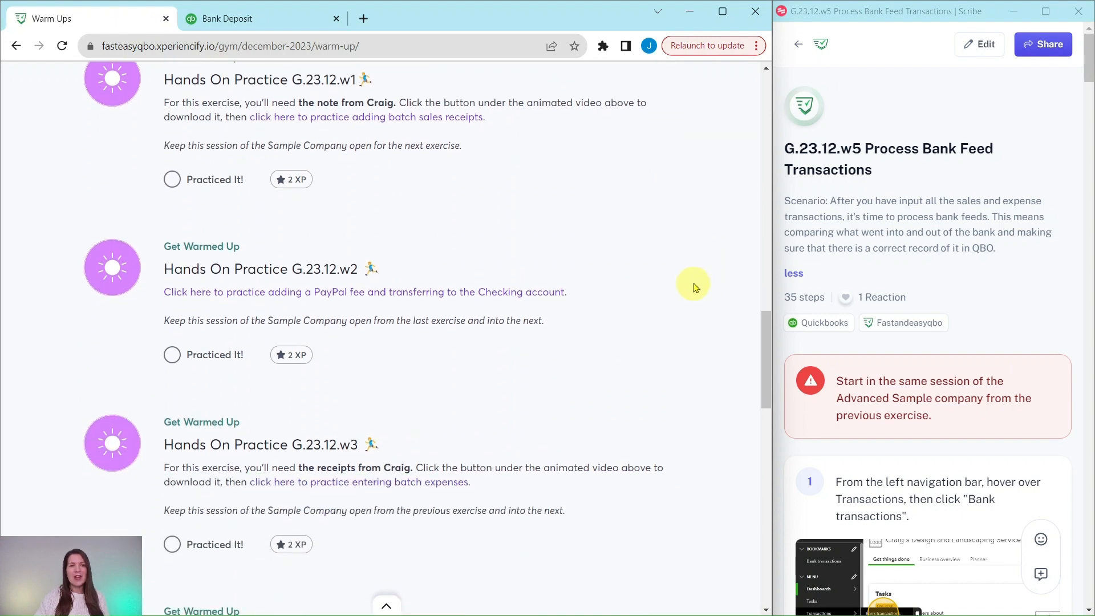
pyautogui.scroll(-7, 696, 287)
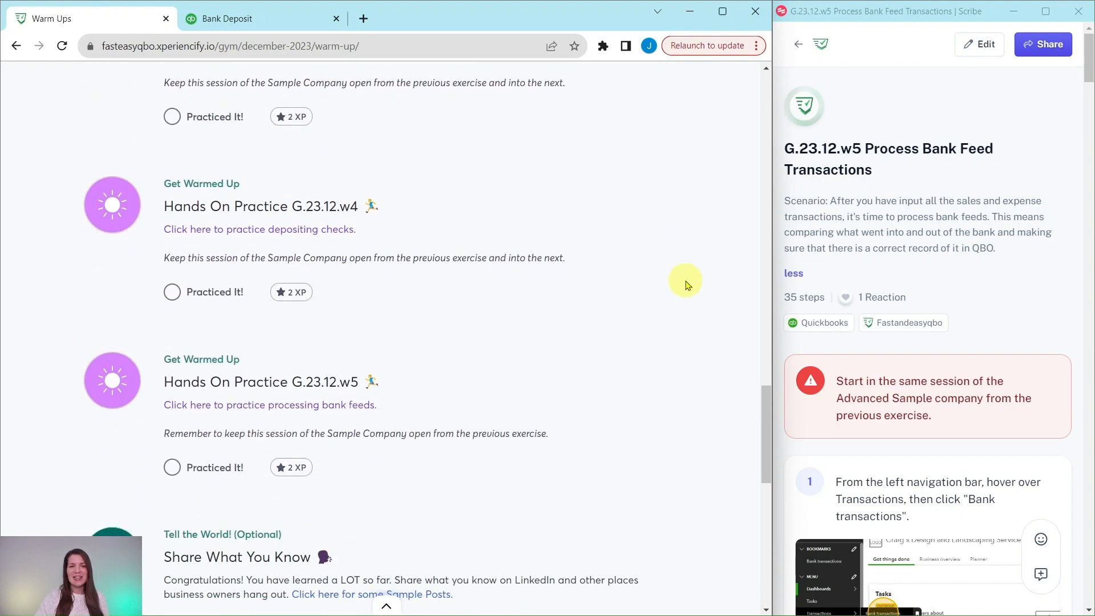
pyautogui.scroll(-3, 688, 286)
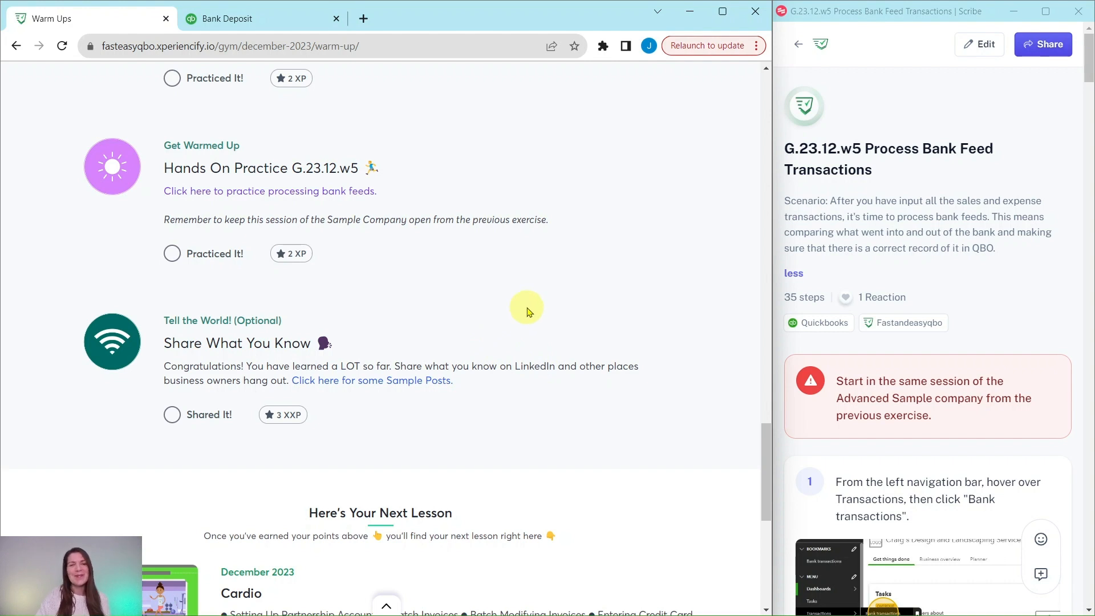
pyautogui.scroll(3, 527, 310)
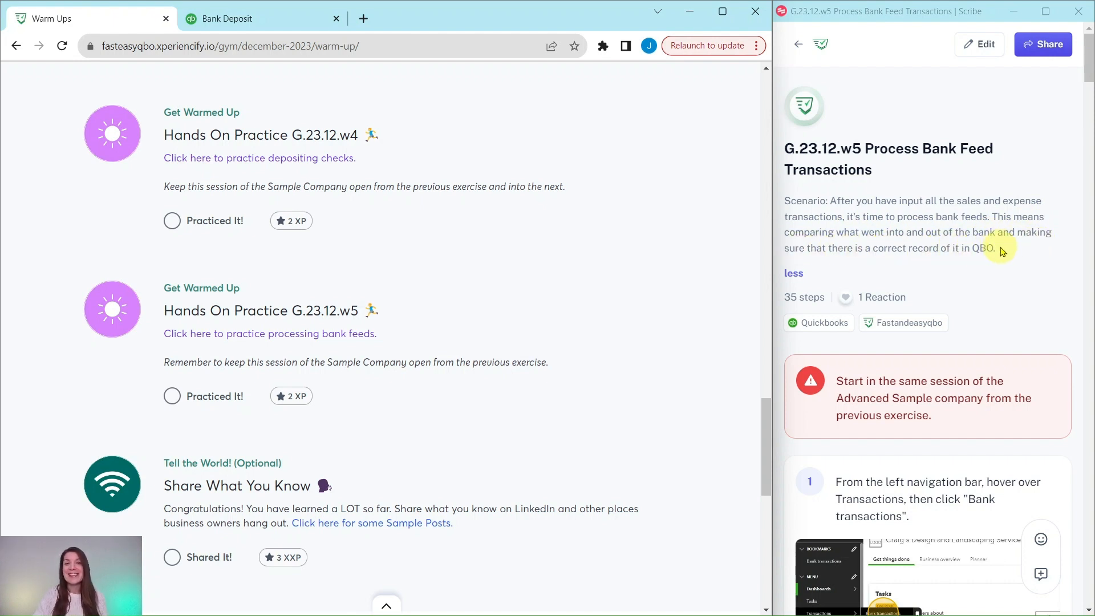
pyautogui.scroll(-4, 1002, 251)
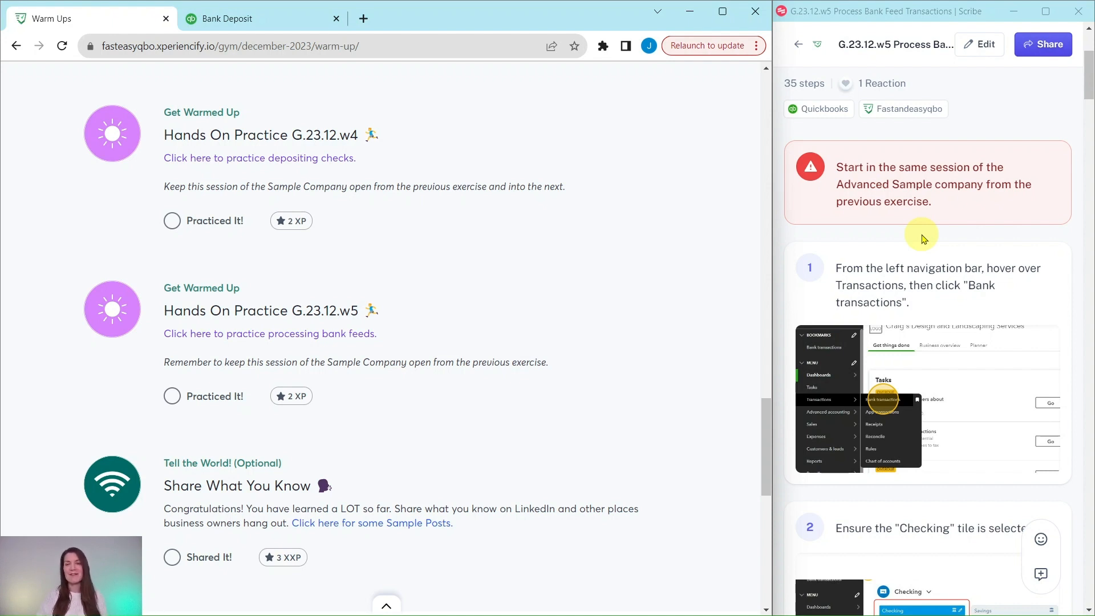
pyautogui.scroll(-3, 920, 238)
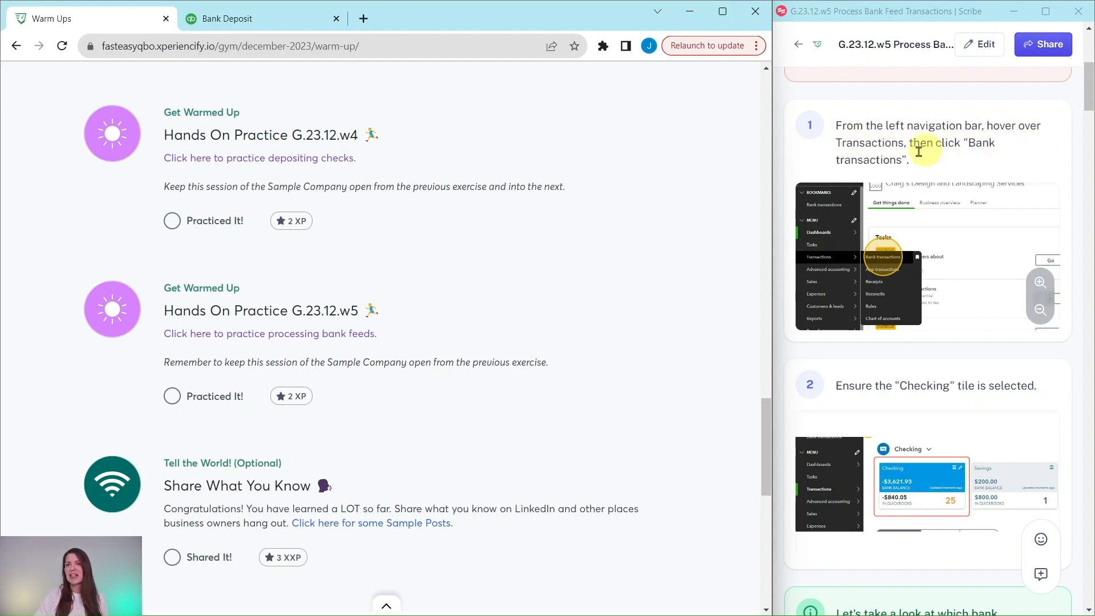
# Switch to QuickBooks Online, open the bank transactions page and dismiss the bank connection welcome dialog
pyautogui.click(274, 18)
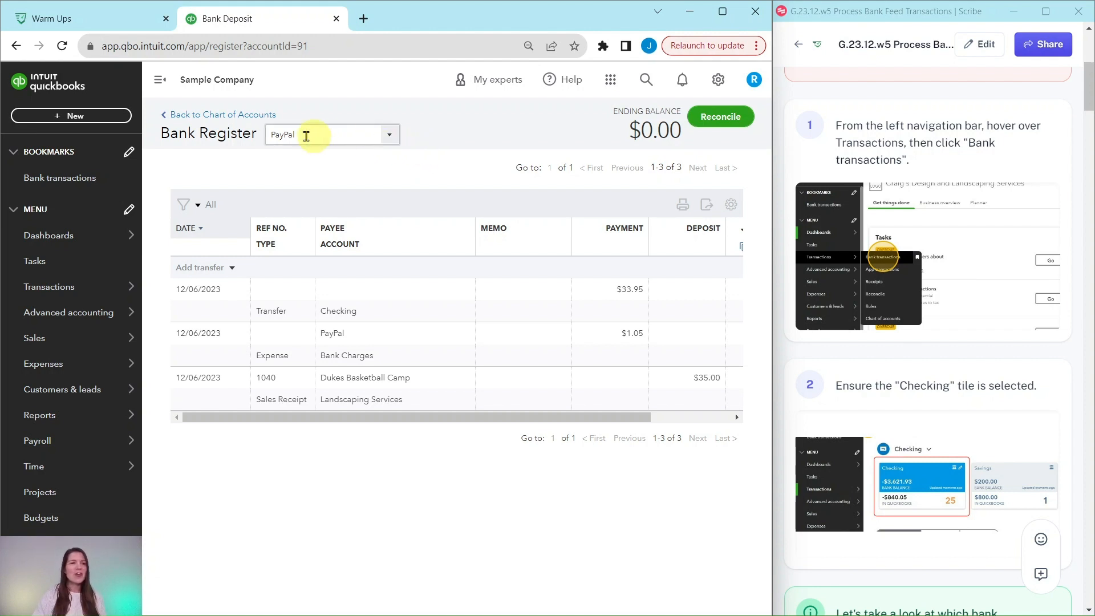
pyautogui.moveTo(49, 287)
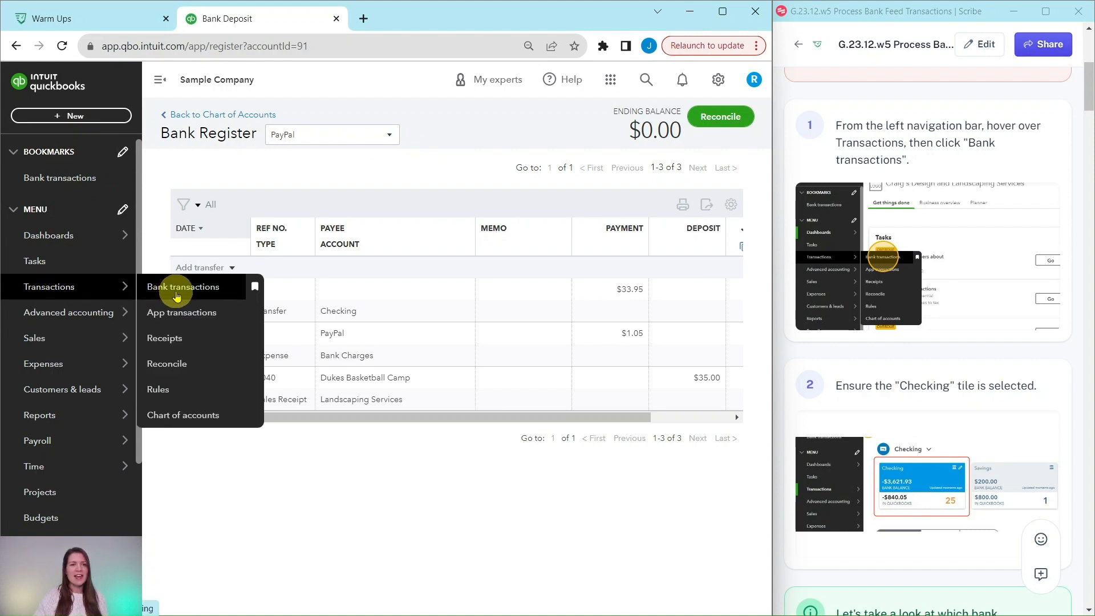
pyautogui.click(187, 290)
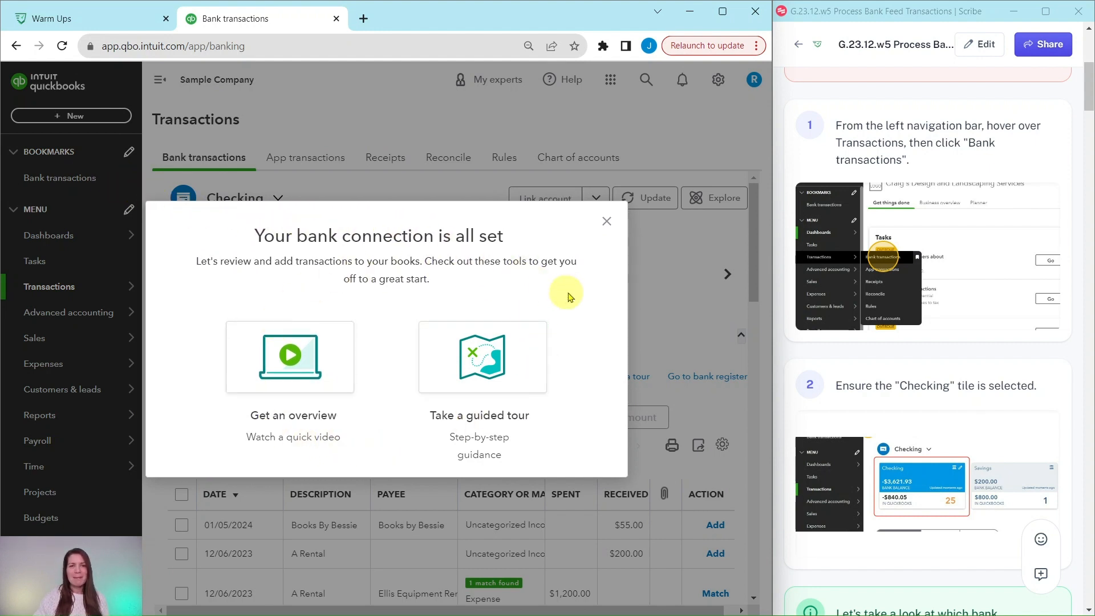
pyautogui.click(609, 223)
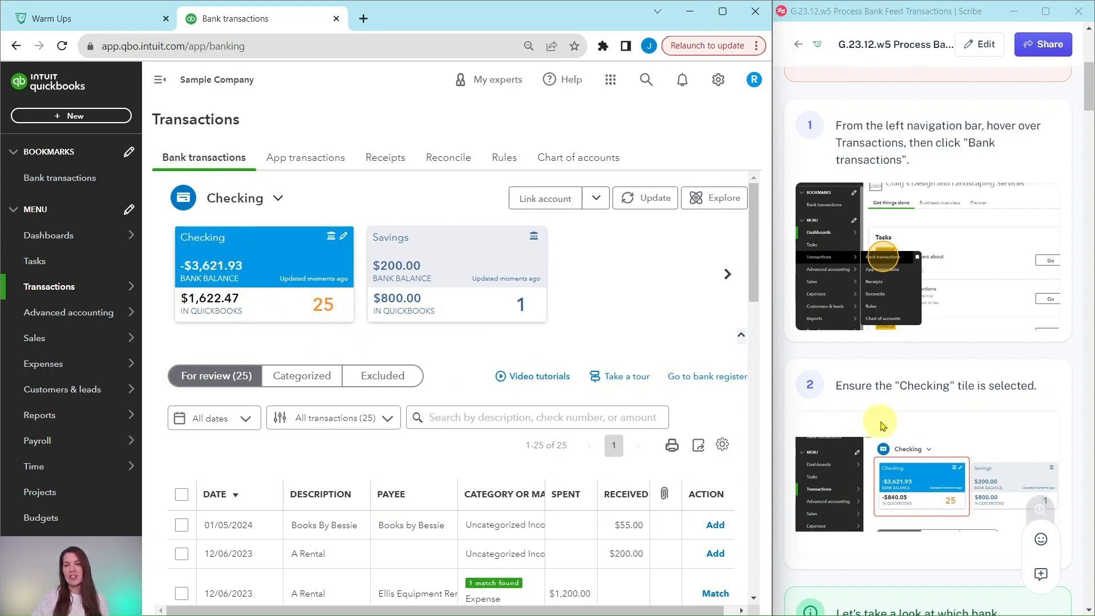
# Filter the Checking account's for-review transactions to show only potential matches
pyautogui.scroll(-8, 882, 425)
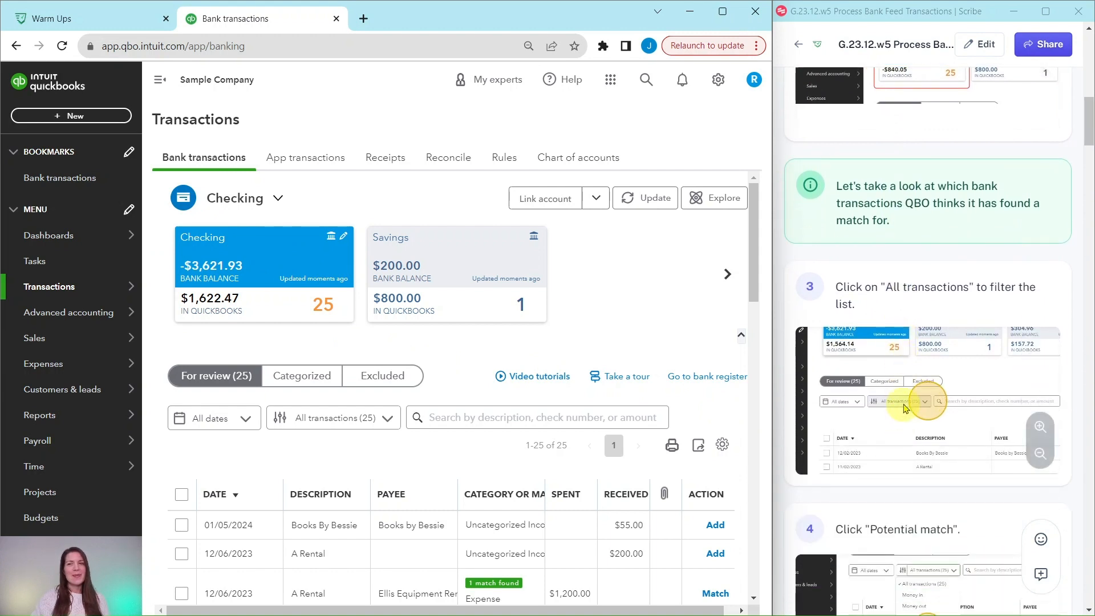
pyautogui.scroll(-1, 903, 408)
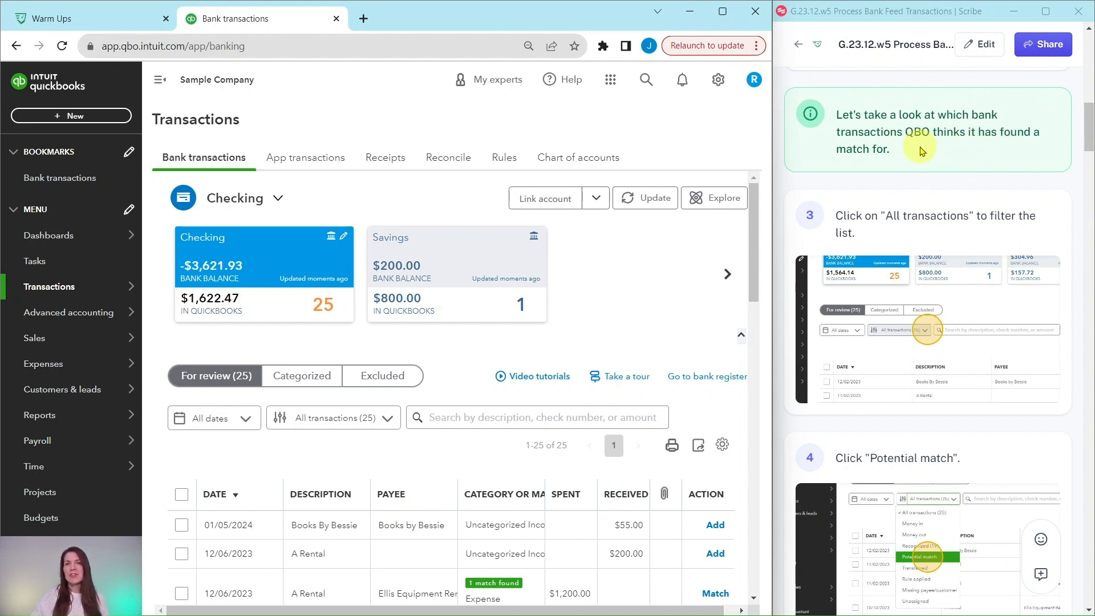
pyautogui.scroll(-1, 921, 152)
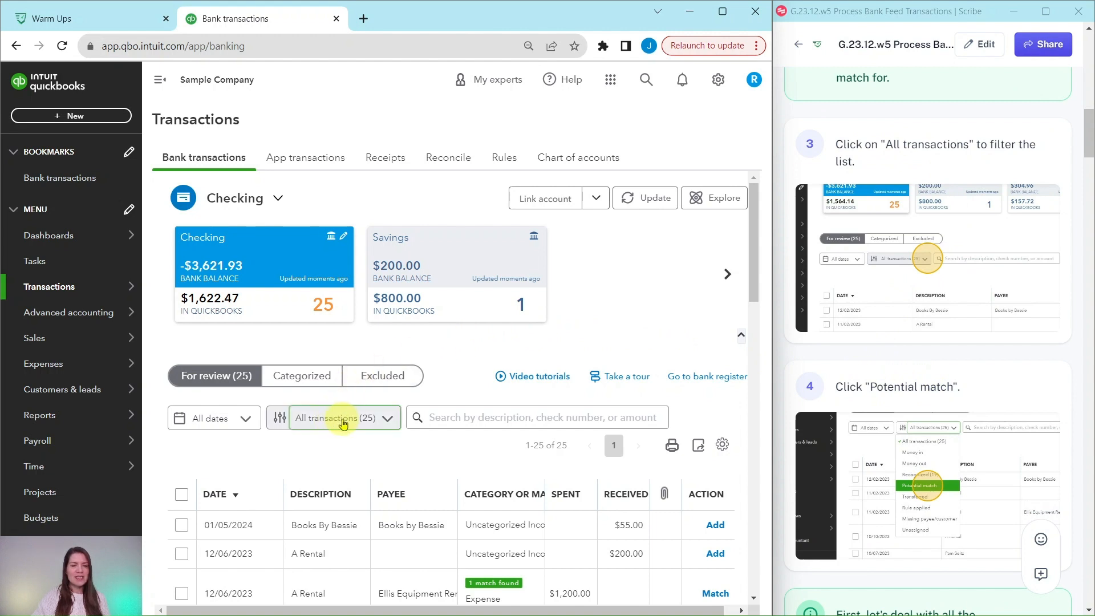
pyautogui.click(364, 422)
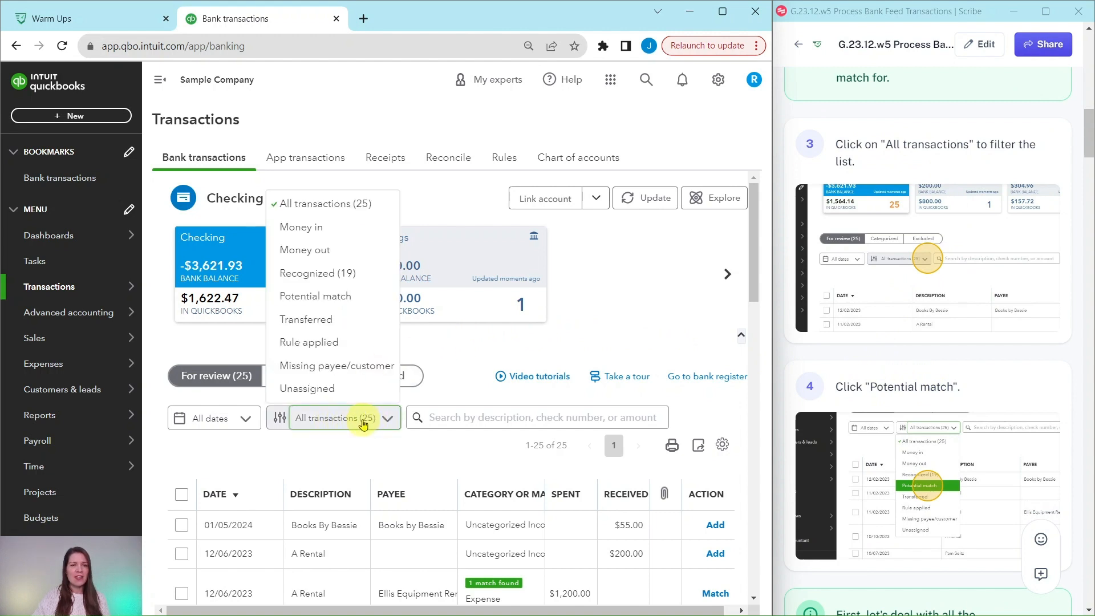
pyautogui.click(309, 297)
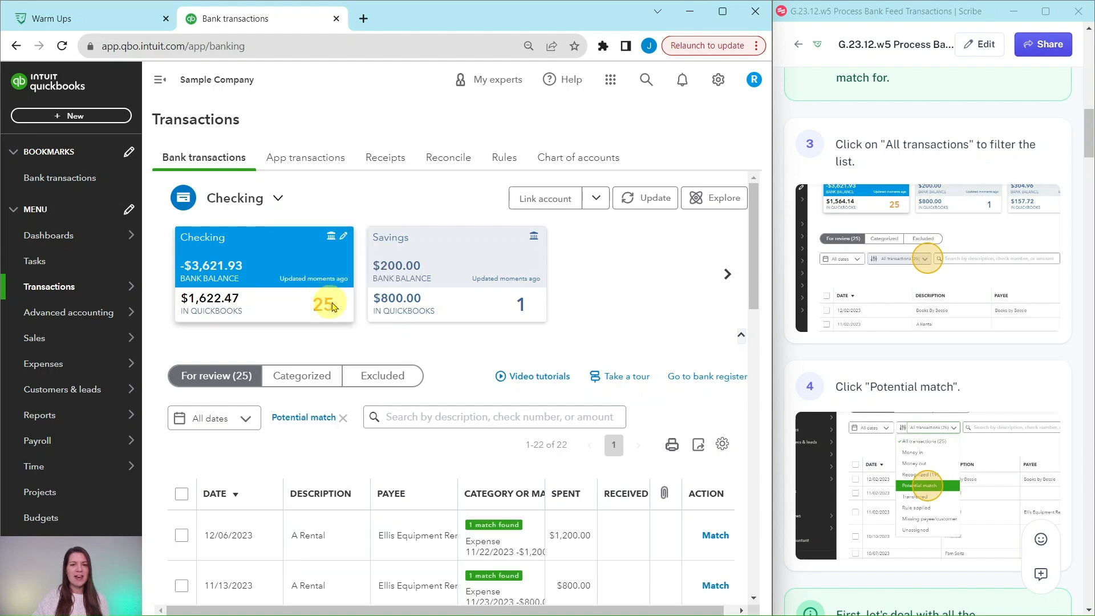
# Examine the potential match list and the guide for bank transactions that have more than one matching record
pyautogui.scroll(-1, 556, 340)
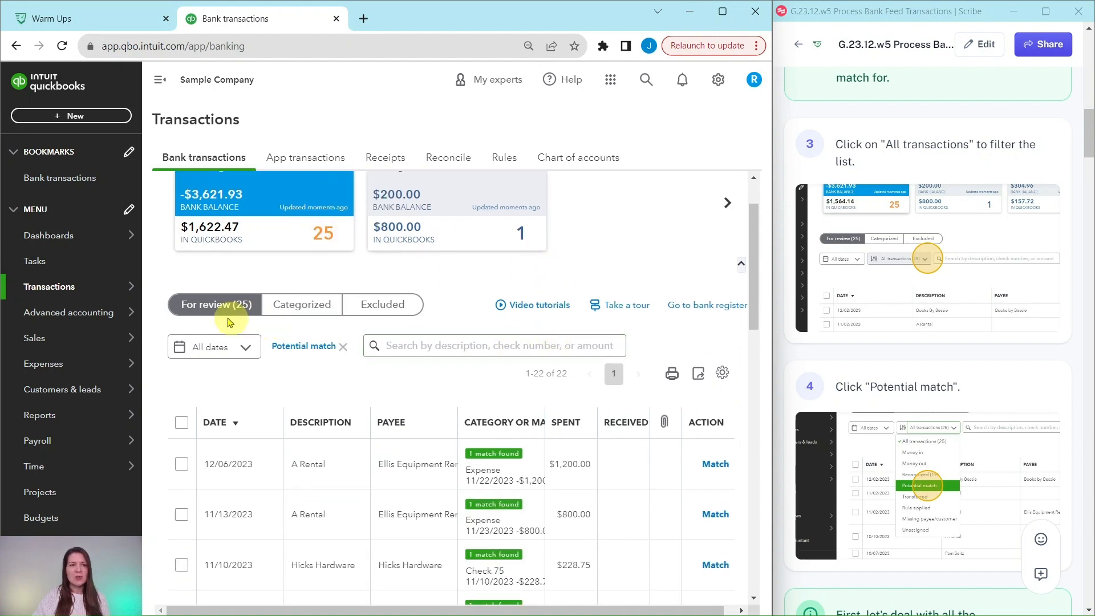
pyautogui.scroll(-1, 500, 363)
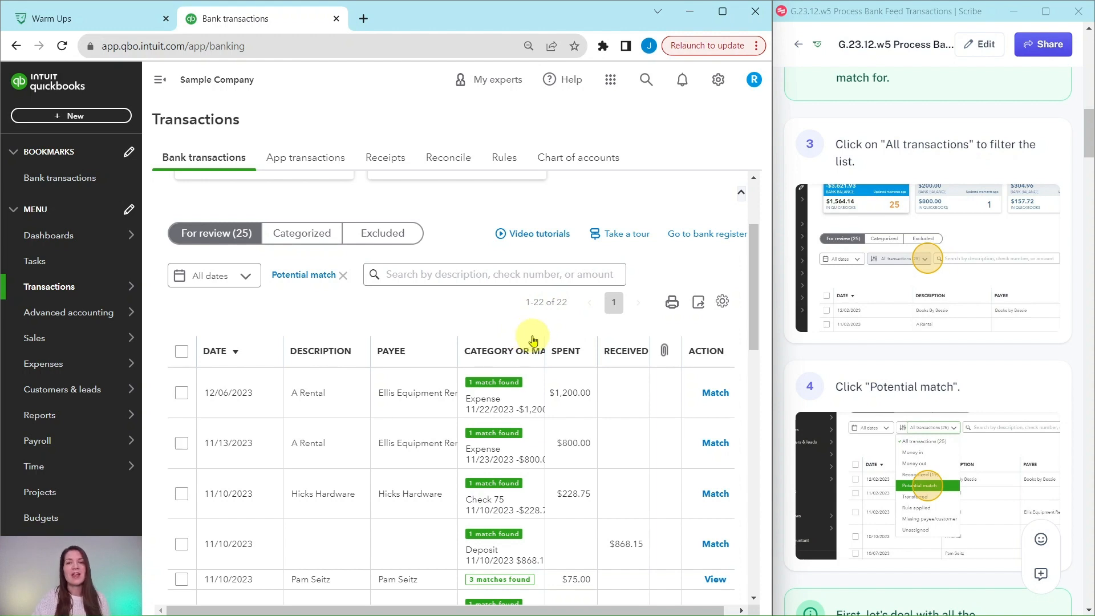
pyautogui.scroll(-6, 822, 358)
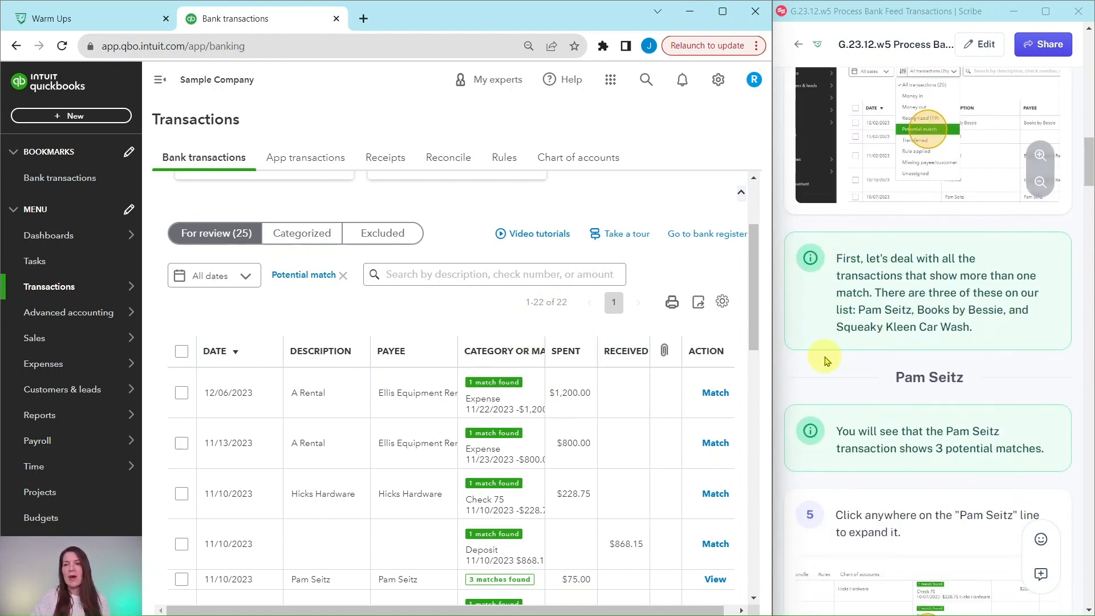
pyautogui.scroll(-3, 599, 350)
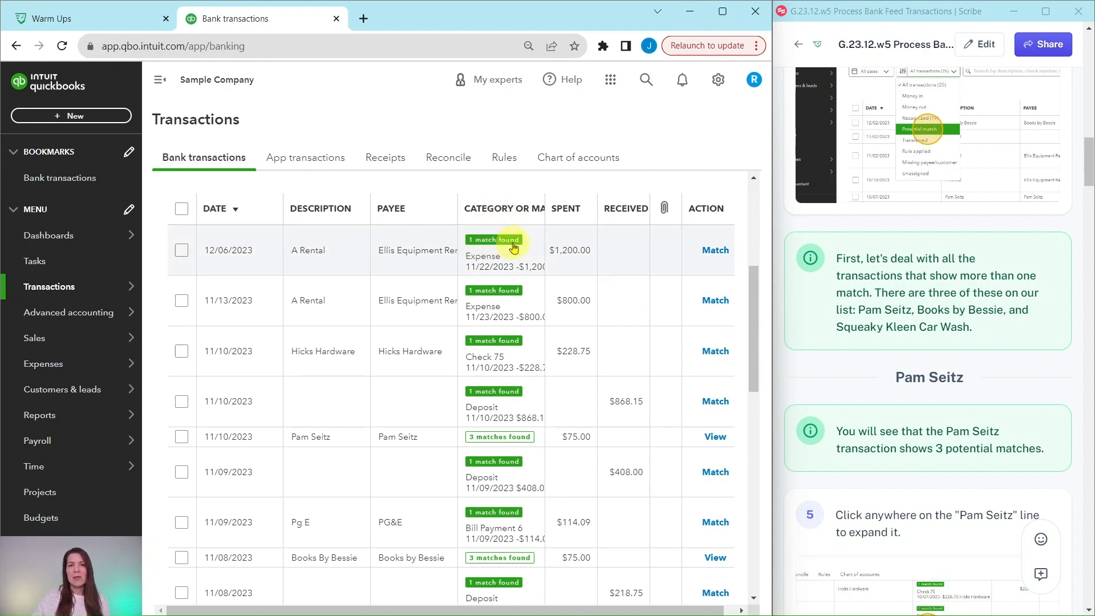
pyautogui.scroll(-5, 502, 240)
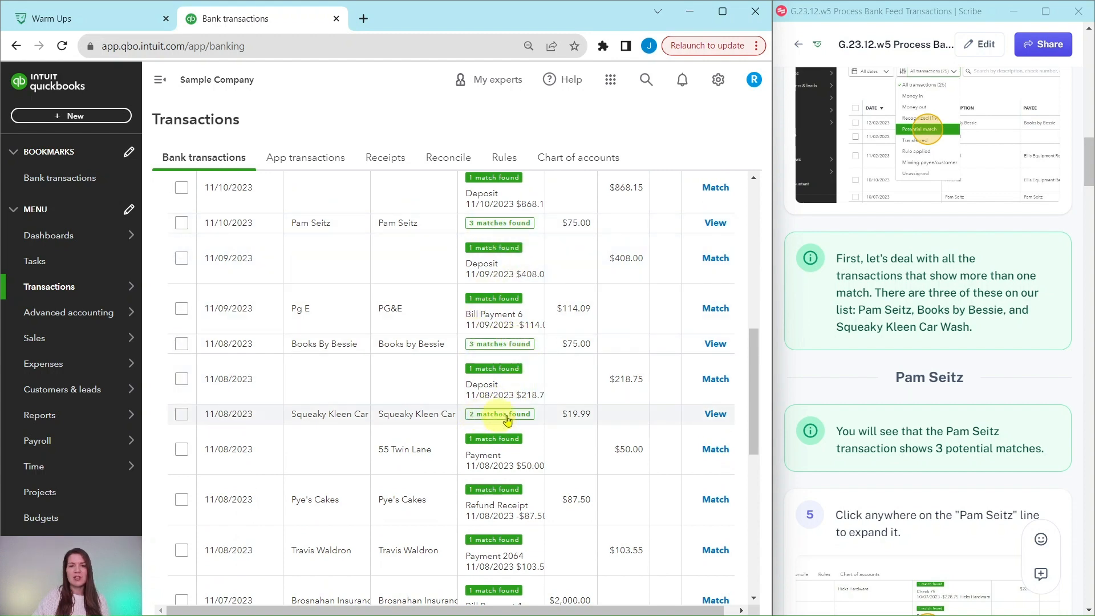
pyautogui.scroll(3, 505, 399)
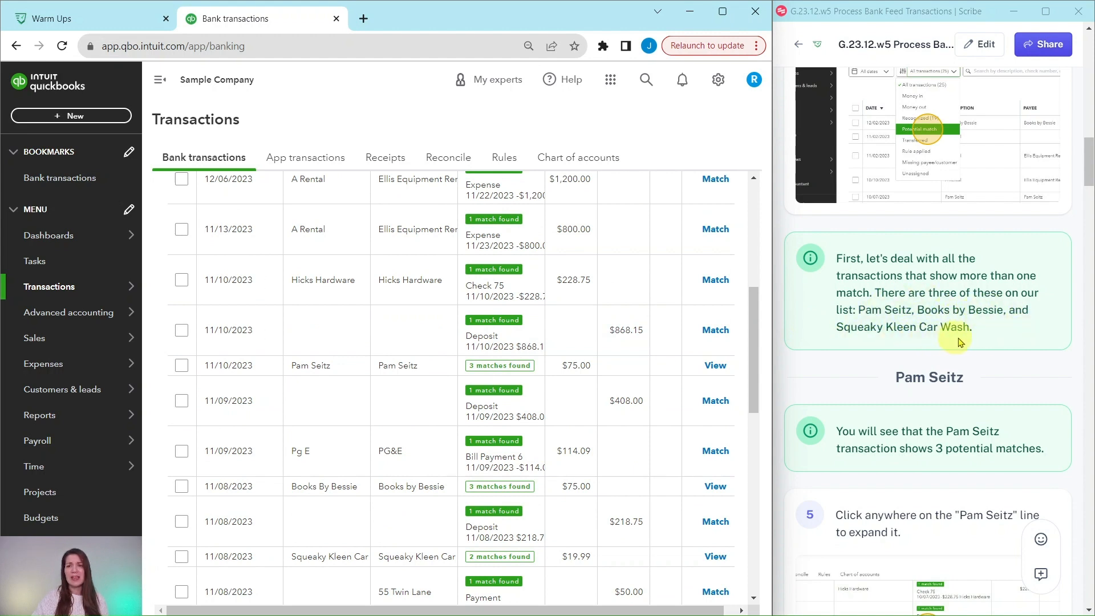
pyautogui.scroll(-3, 845, 327)
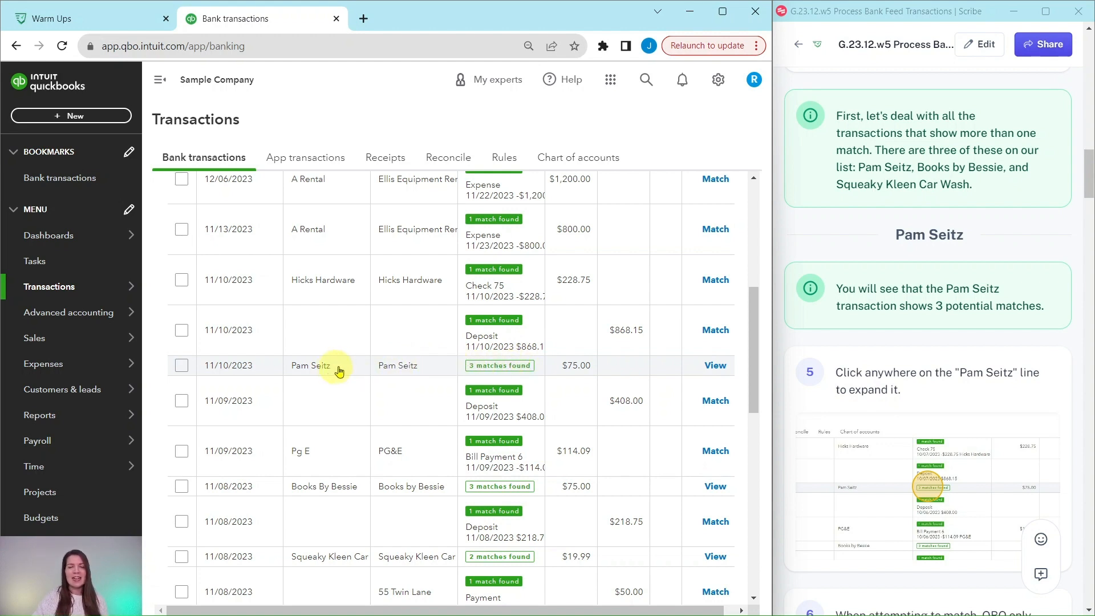
# Expand the 11/10/2023 bank transaction with several possible matches and match it to Expense 76
pyautogui.click(418, 368)
pyautogui.scroll(-3, 420, 368)
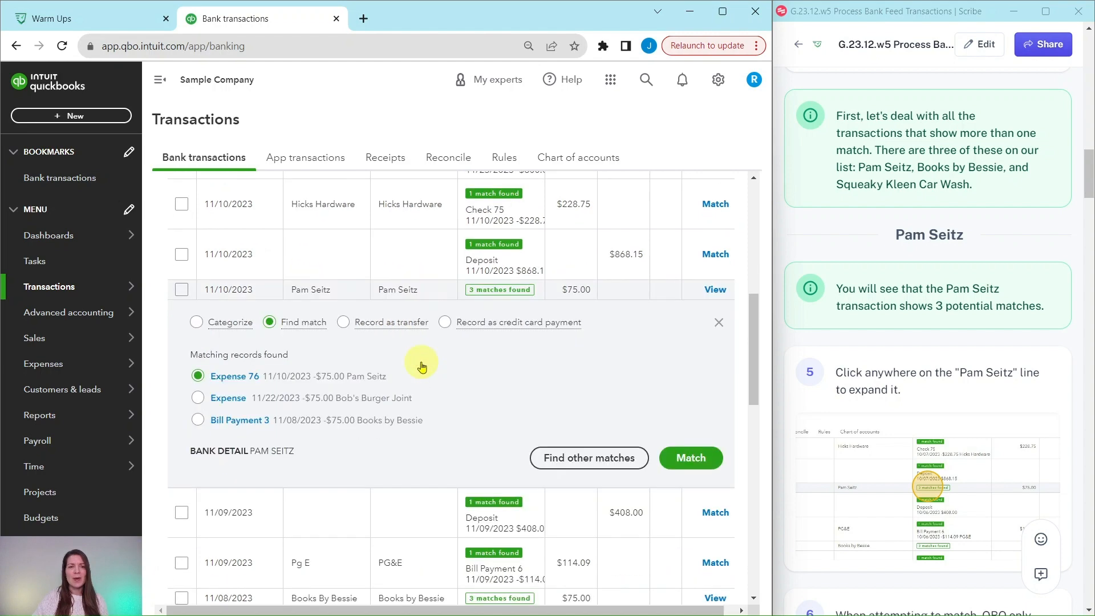
pyautogui.scroll(-7, 908, 366)
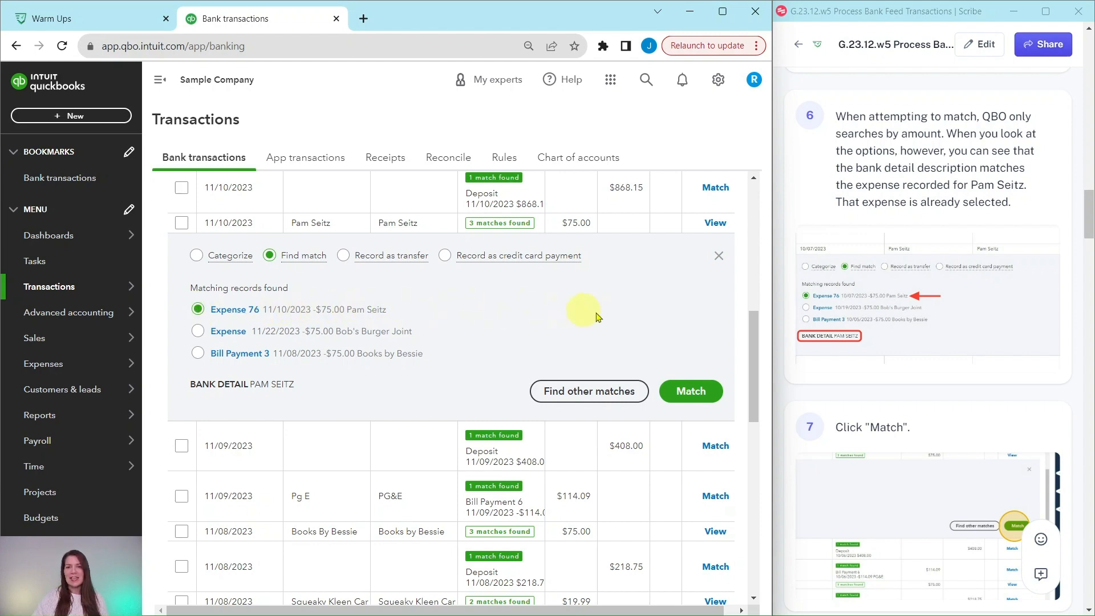
pyautogui.click(691, 393)
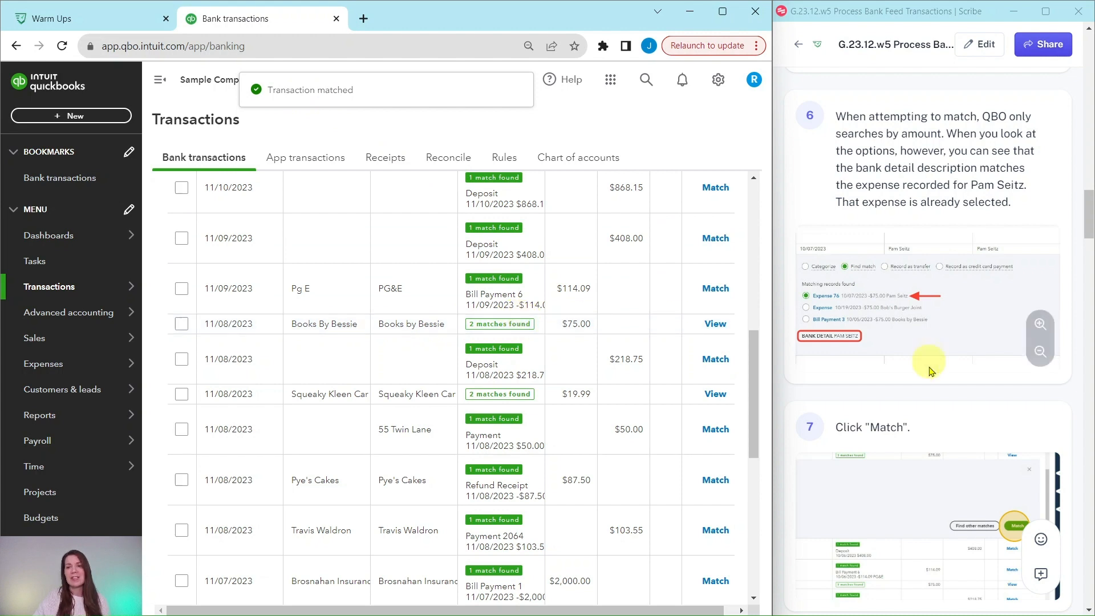
# Expand the Books by Bessie bank transaction and match it to Bill Payment 3
pyautogui.scroll(-5, 944, 388)
pyautogui.scroll(-4, 948, 396)
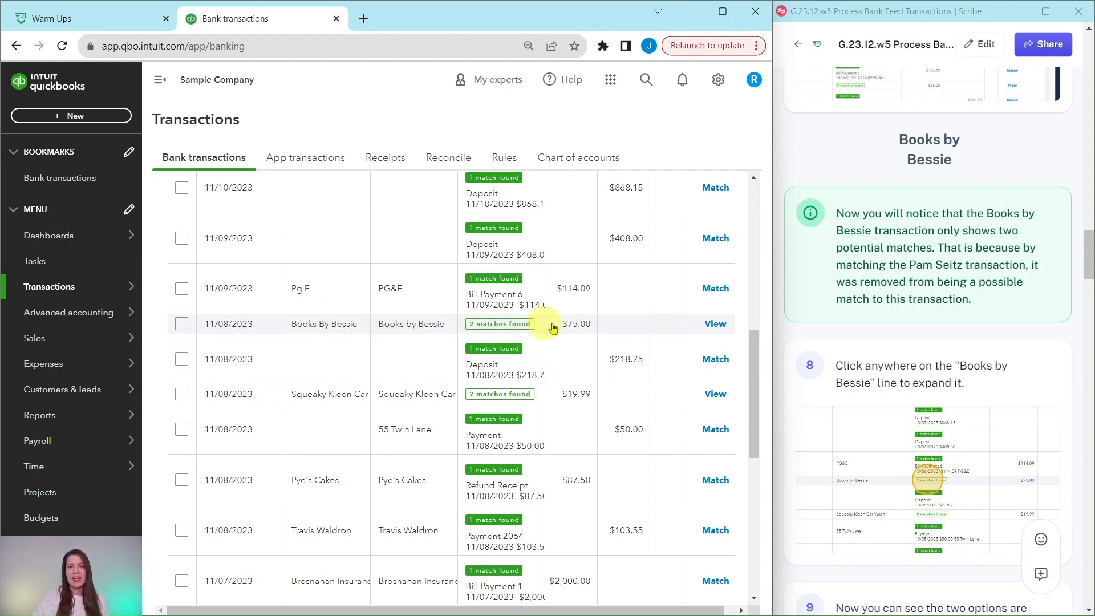
pyautogui.click(712, 323)
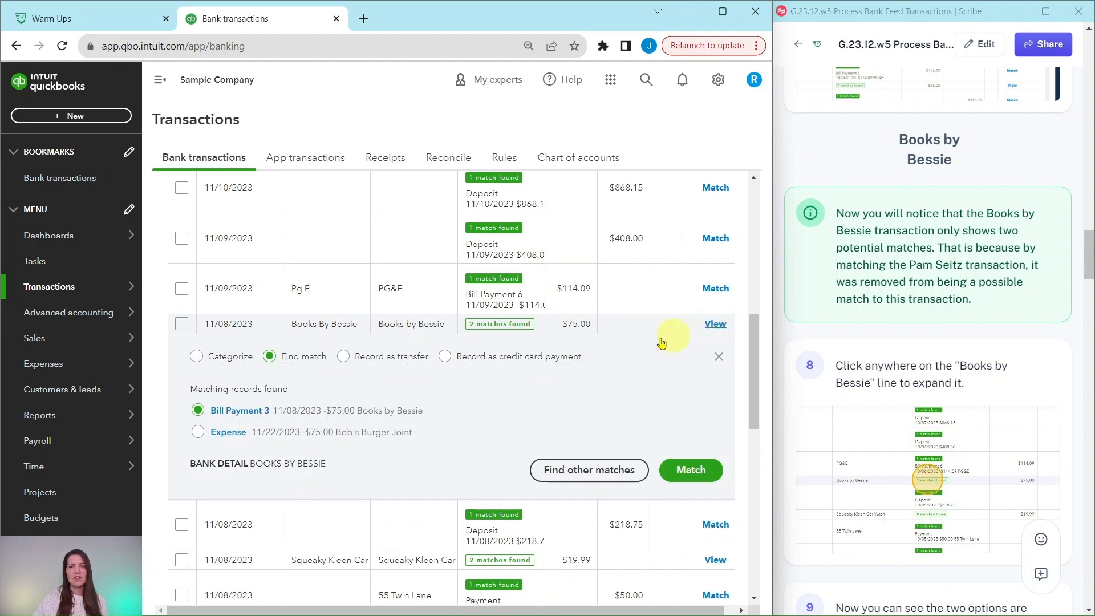
pyautogui.scroll(-1, 323, 465)
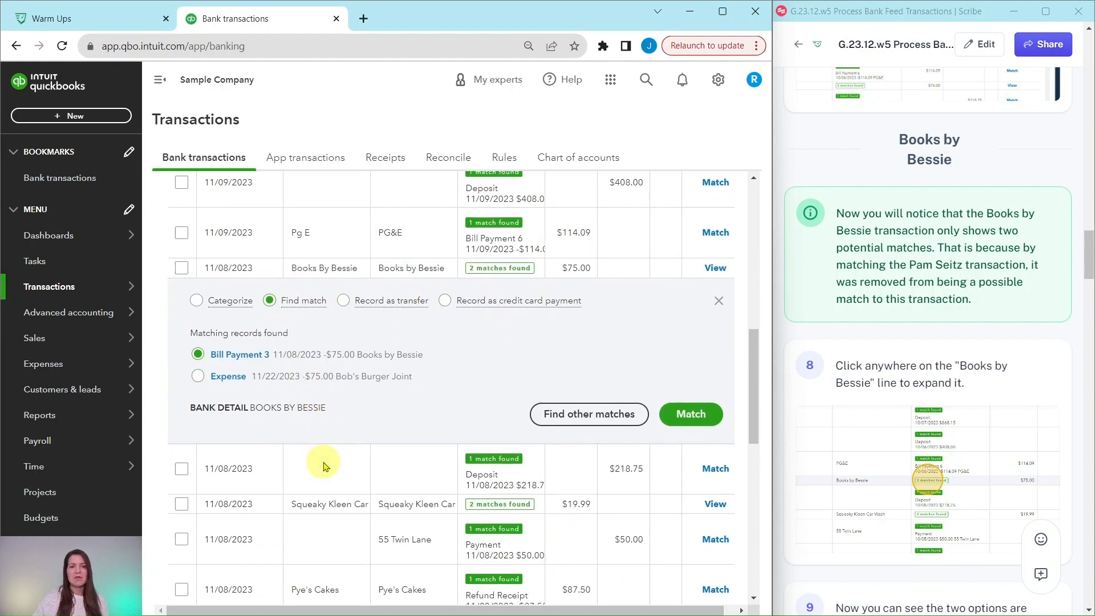
pyautogui.scroll(-1, 323, 465)
pyautogui.scroll(-8, 1015, 420)
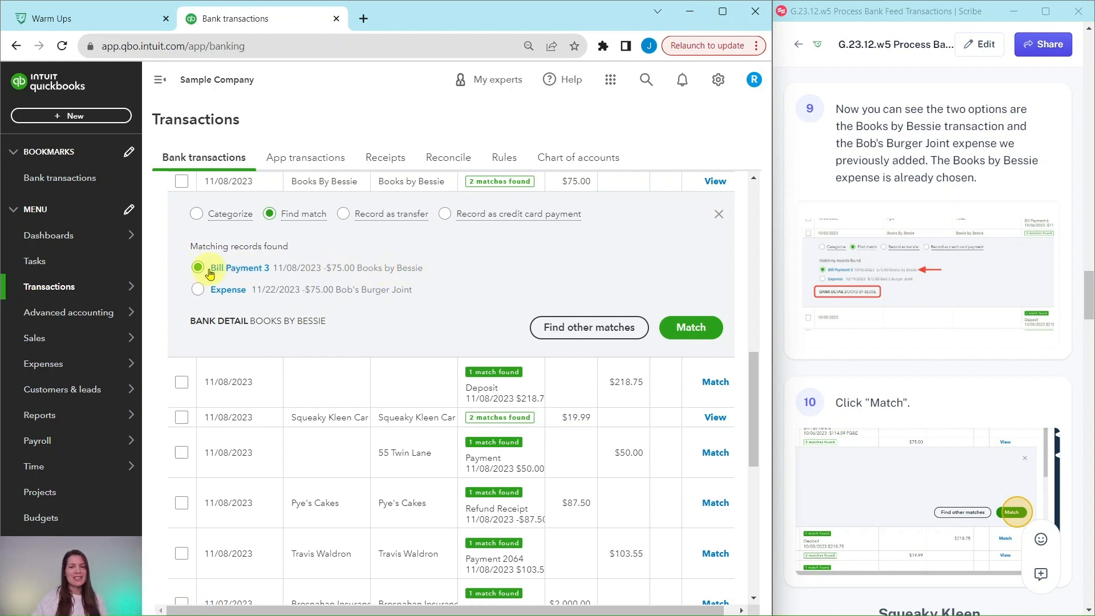
pyautogui.click(691, 329)
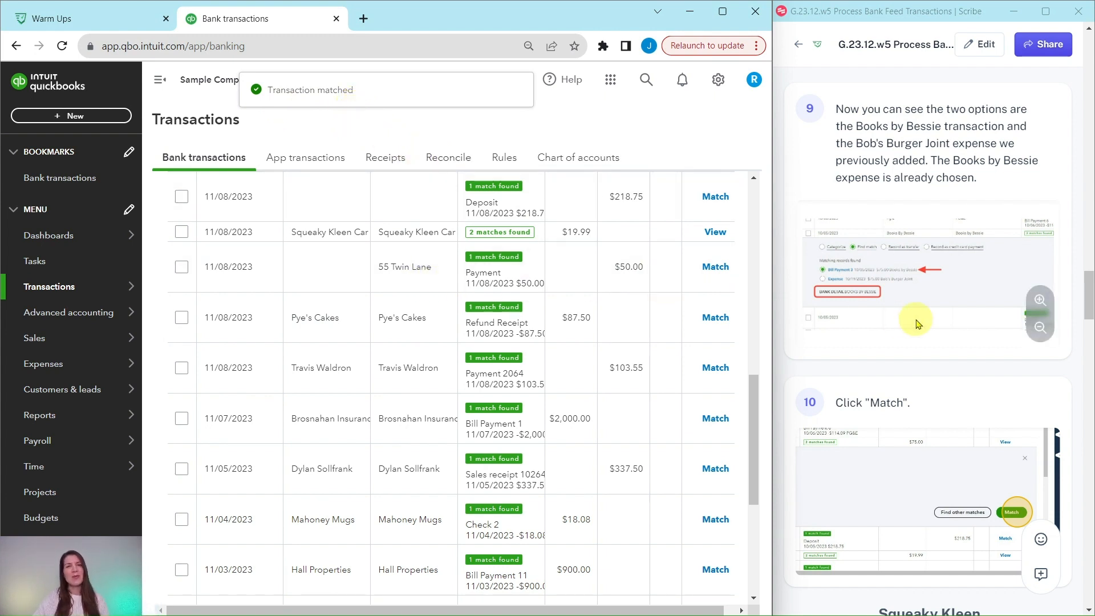
# Expand the Squeaky Kleen Car Wash bank transaction and match it to the Check Debit record dated 11/08/2023
pyautogui.scroll(-9, 918, 324)
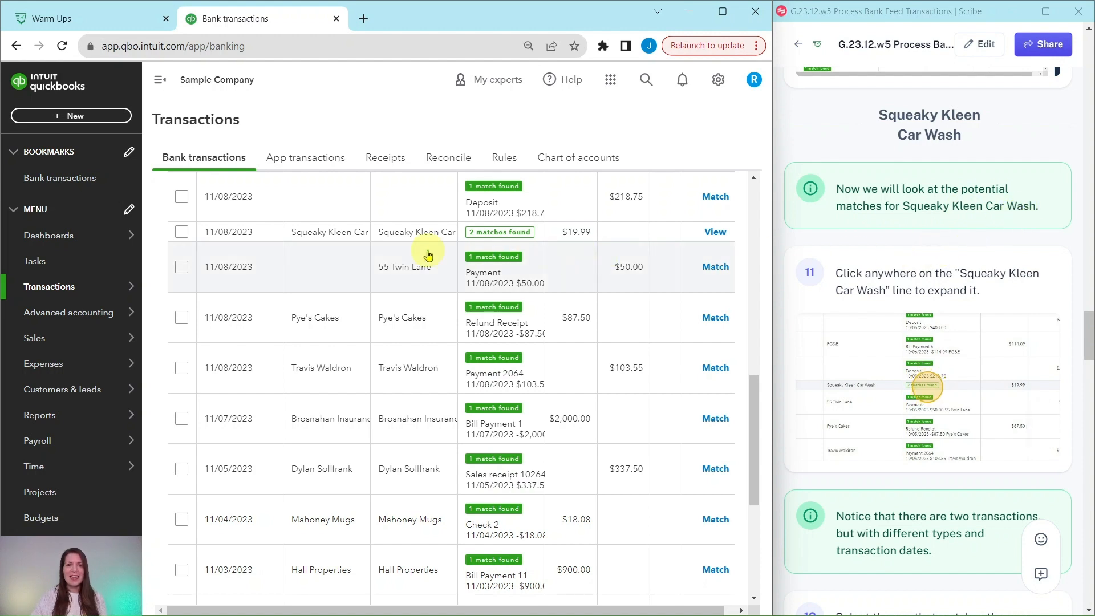
pyautogui.click(502, 239)
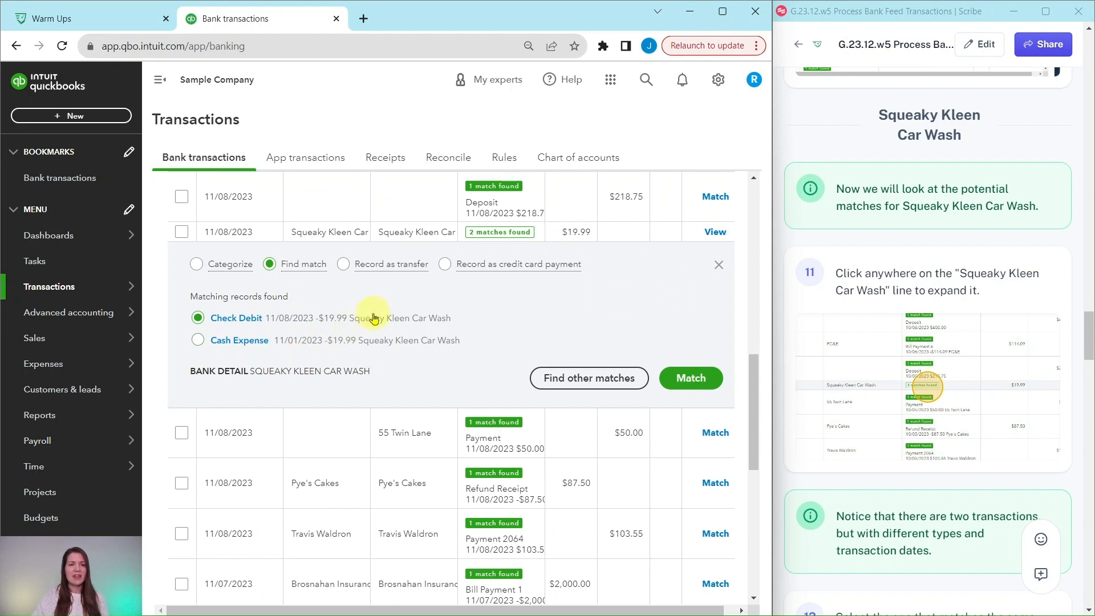
pyautogui.scroll(-6, 866, 348)
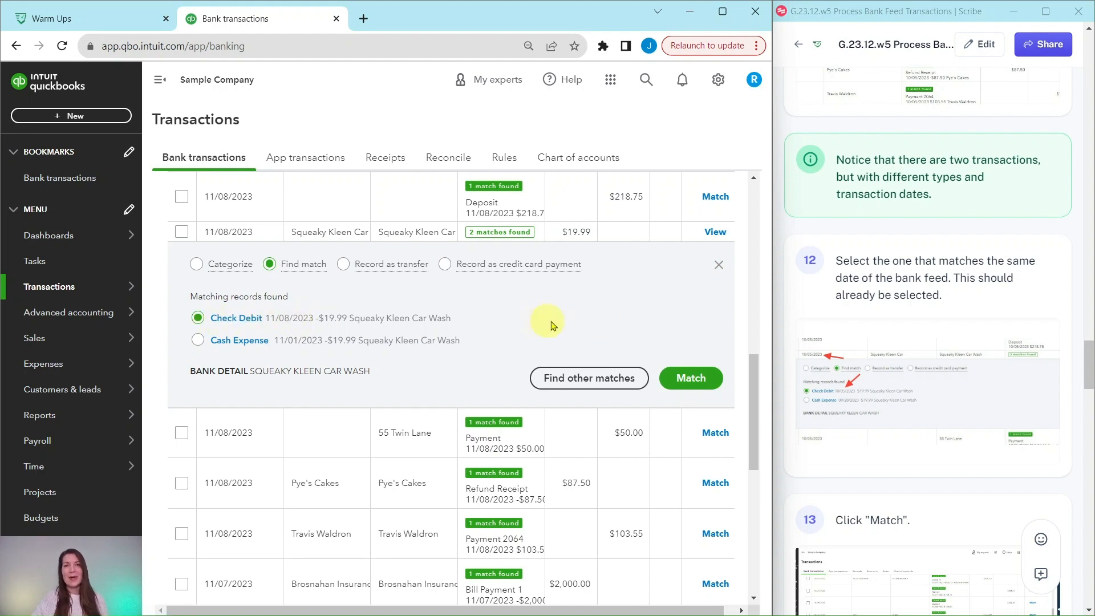
pyautogui.click(694, 382)
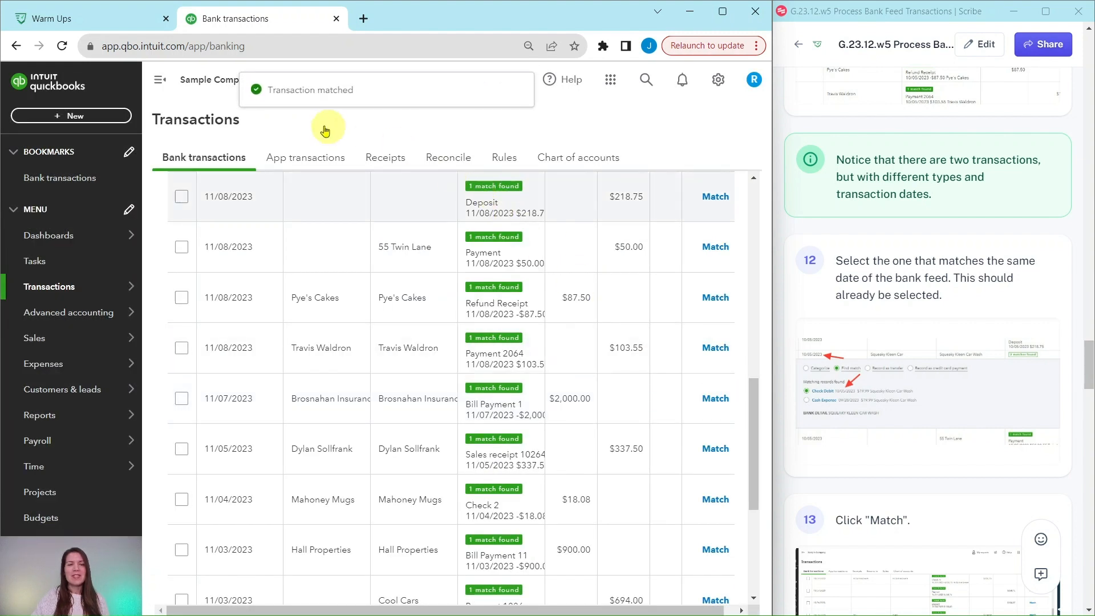
pyautogui.scroll(-10, 918, 366)
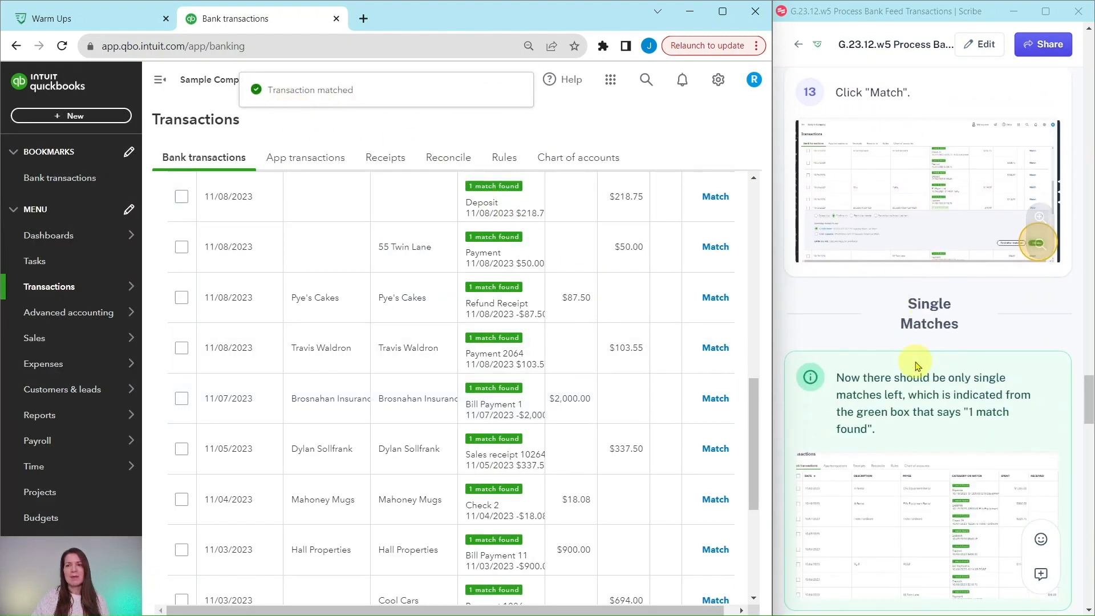
# Check that the remaining potential matches each have a single match, select all of them and accept them in one batch
pyautogui.scroll(-1, 918, 366)
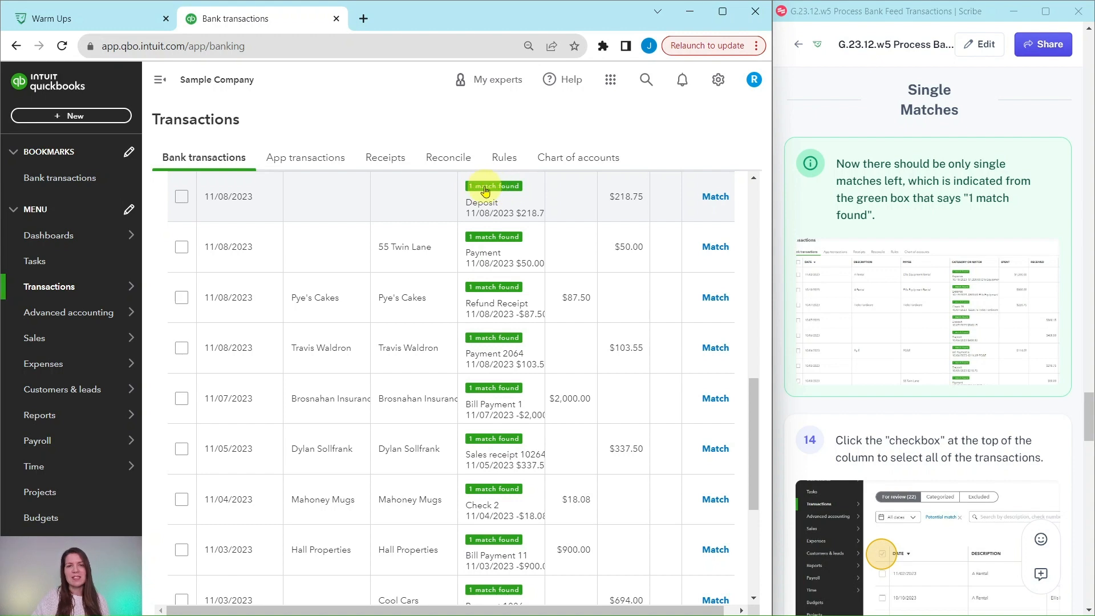
pyautogui.scroll(-5, 501, 331)
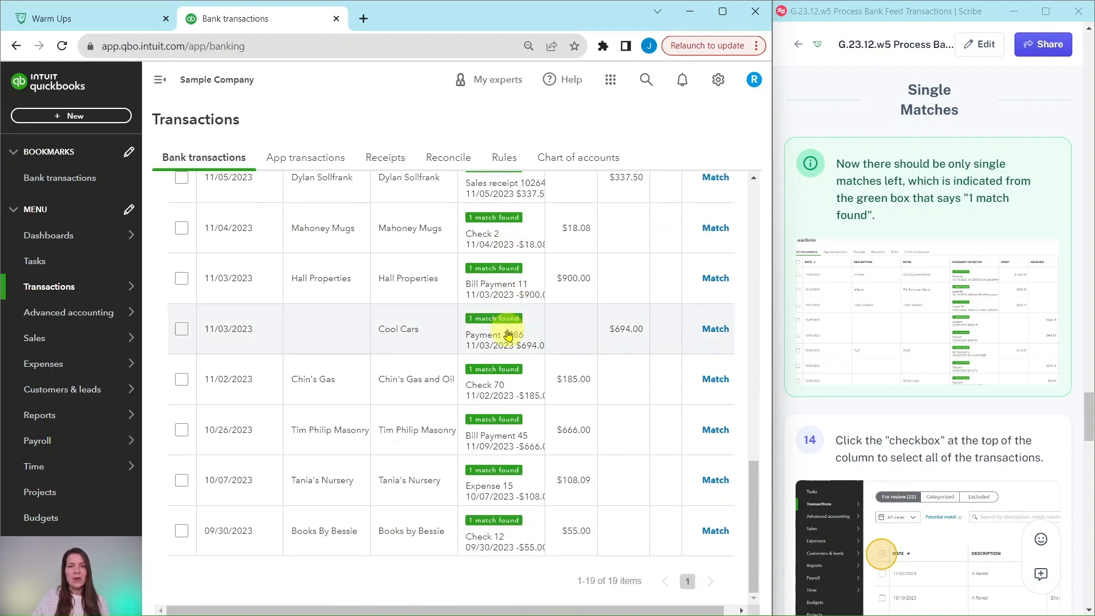
pyautogui.scroll(7, 490, 428)
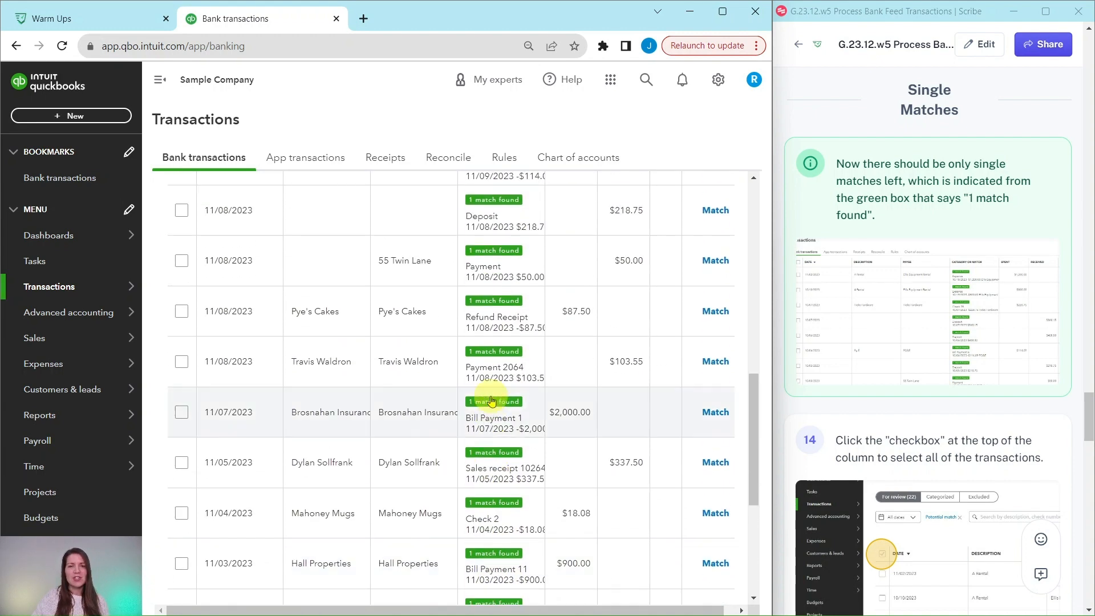
pyautogui.scroll(10, 488, 388)
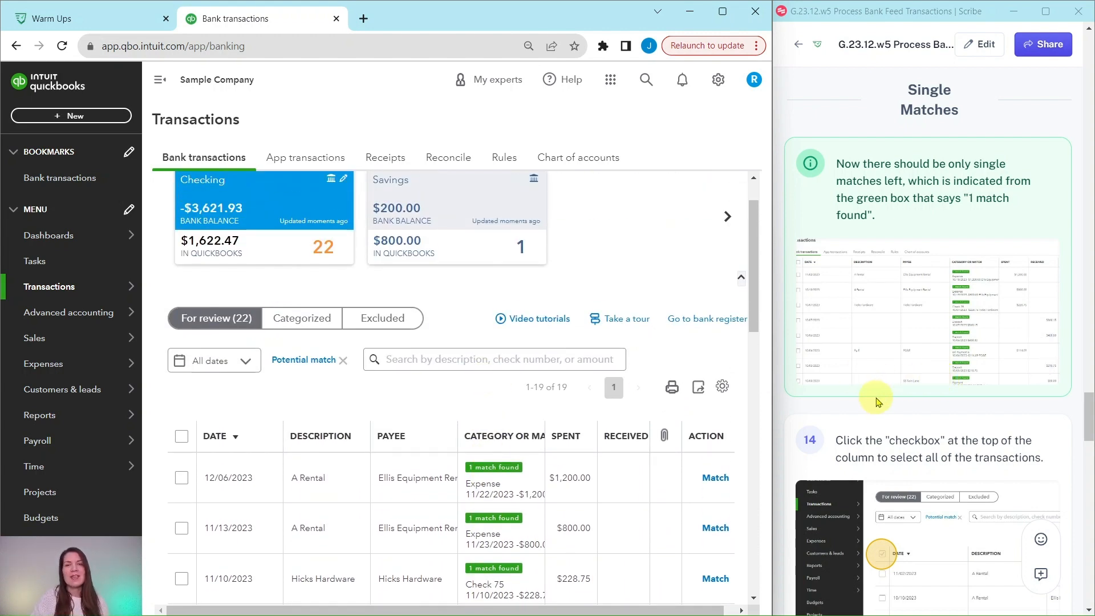
pyautogui.scroll(-1, 722, 456)
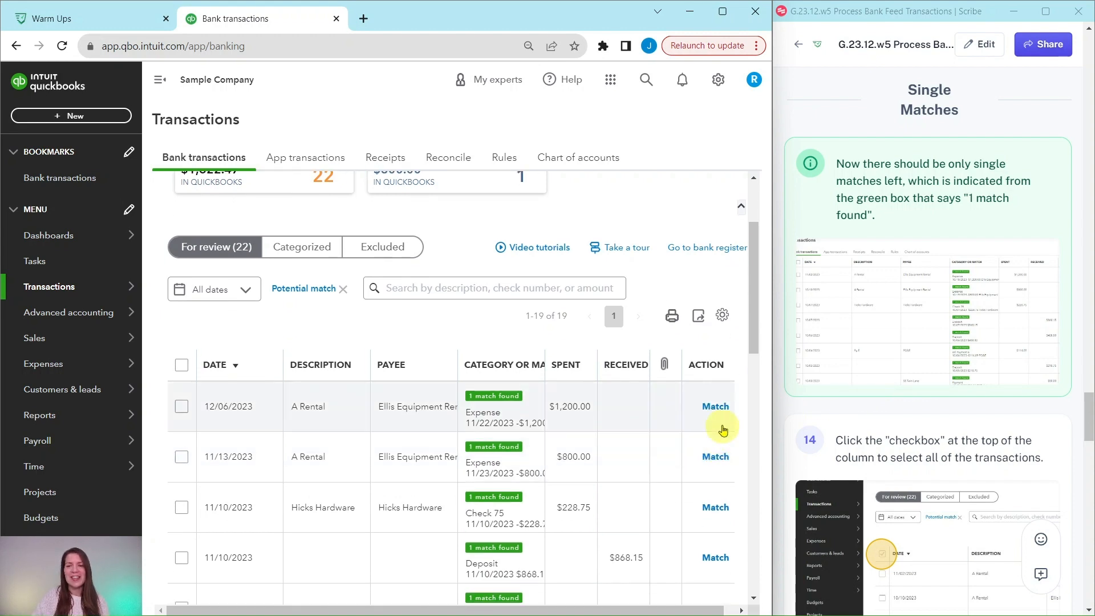
pyautogui.scroll(-1, 876, 359)
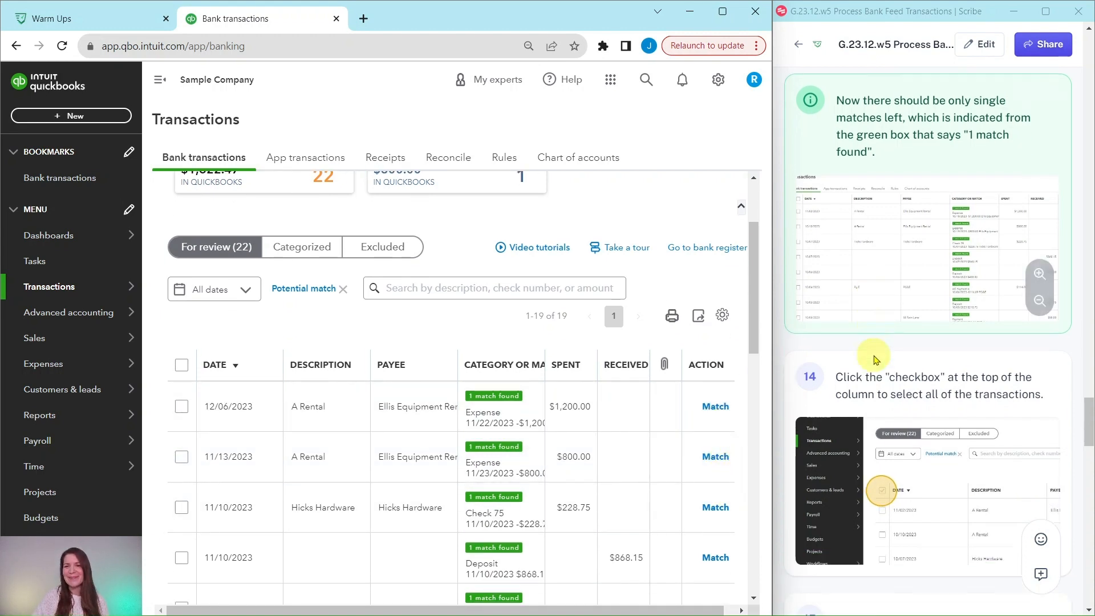
pyautogui.scroll(-3, 876, 359)
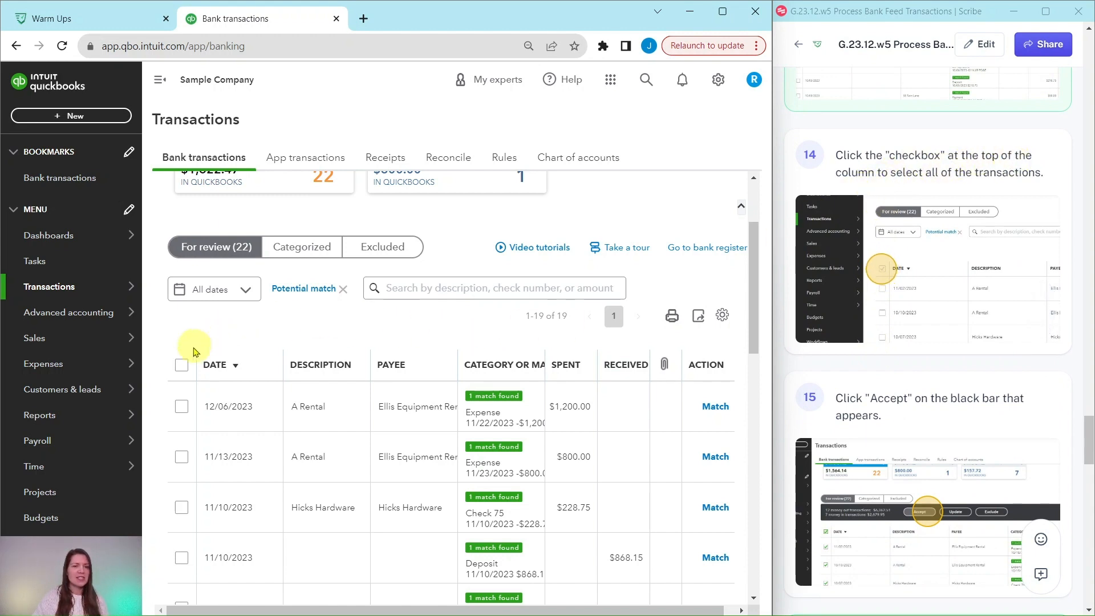
pyautogui.click(181, 365)
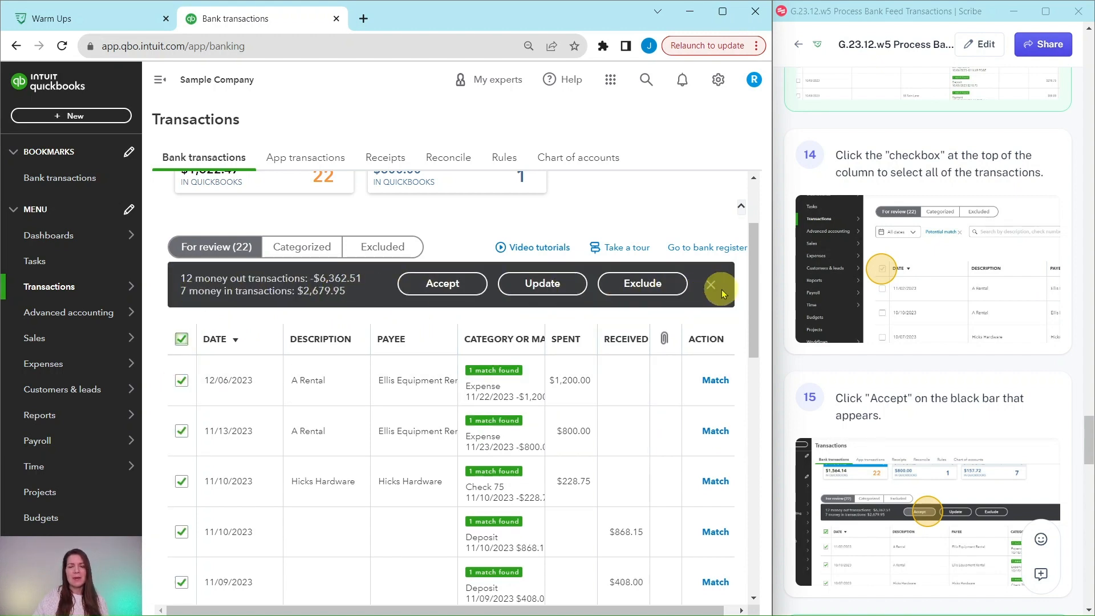
pyautogui.click(447, 287)
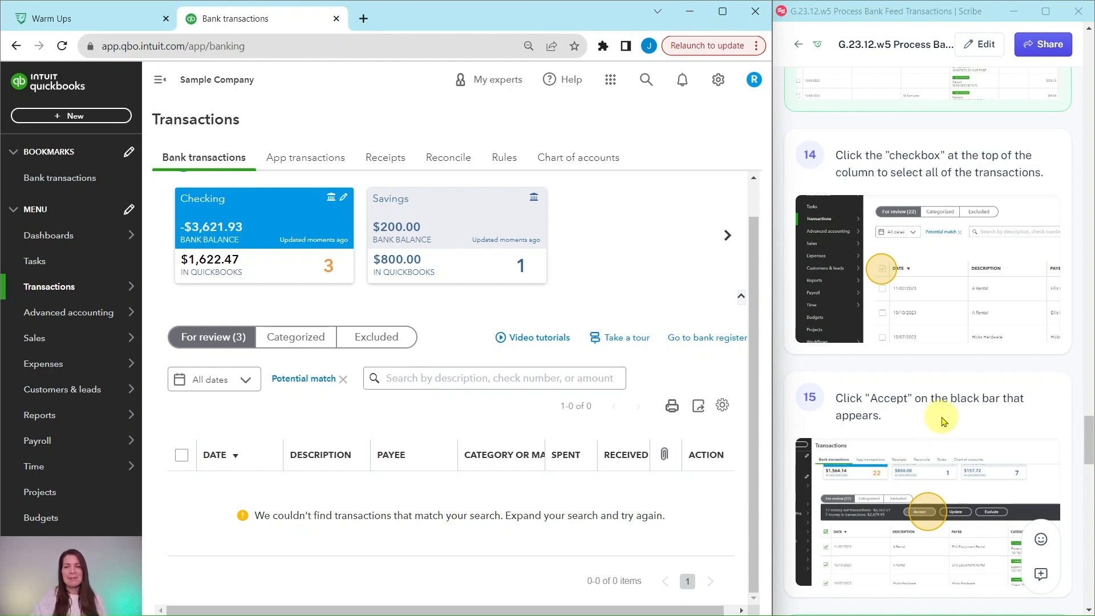
# Remove the Potential match filter so the review list covers all Checking transactions
pyautogui.scroll(-8, 942, 422)
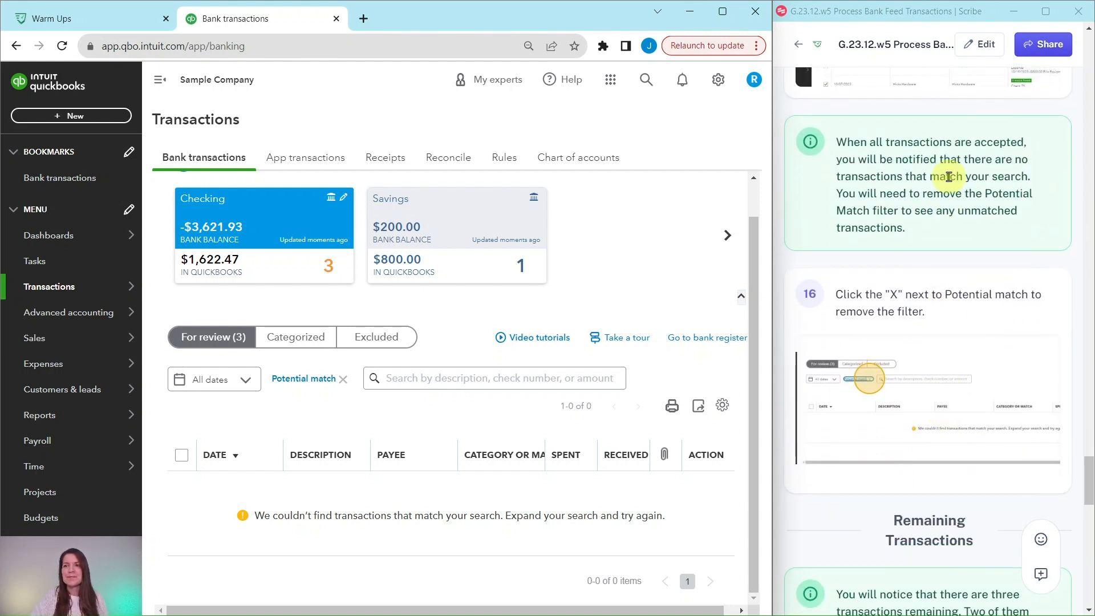
pyautogui.scroll(-1, 924, 206)
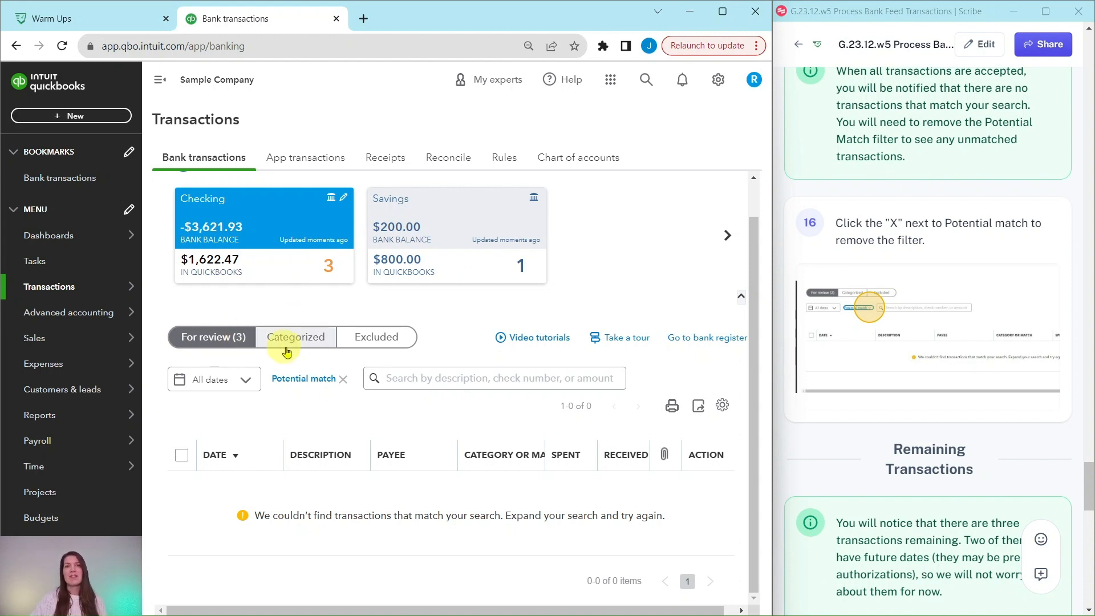
pyautogui.click(342, 380)
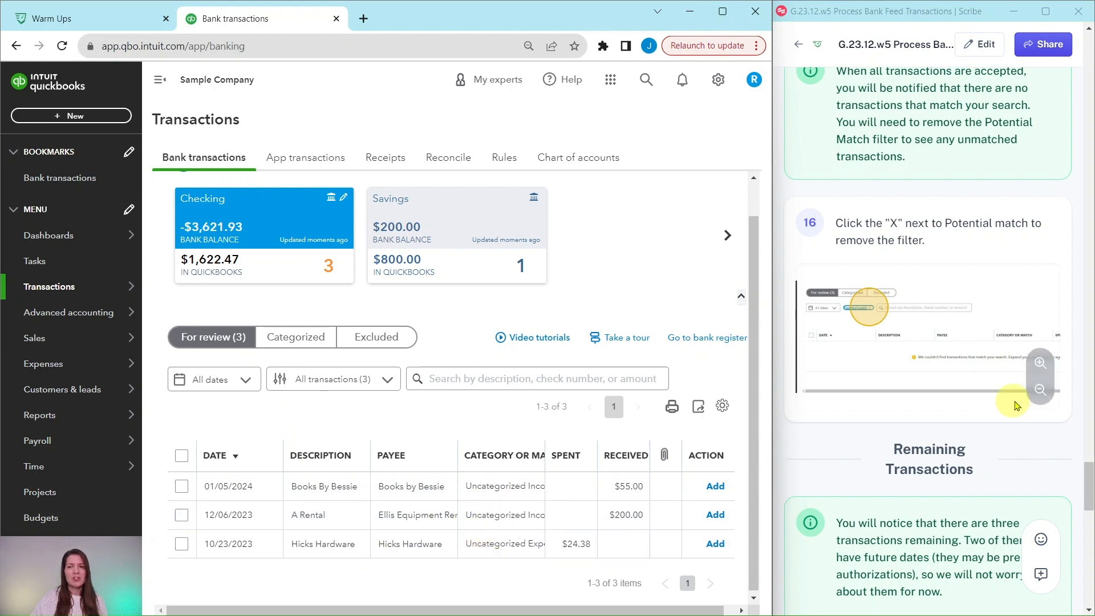
# Read the guide on the remaining transactions and exclude the Hicks Hardware transaction dated 10/23/2023 from the bank feed
pyautogui.scroll(-2, 1004, 410)
pyautogui.scroll(-5, 985, 418)
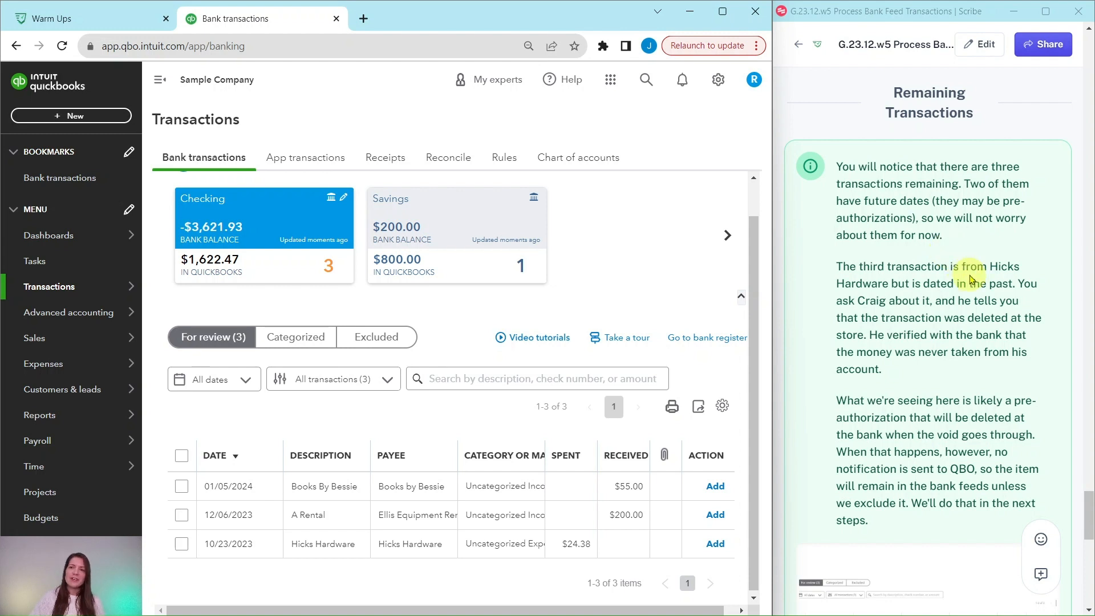
pyautogui.scroll(-1, 971, 280)
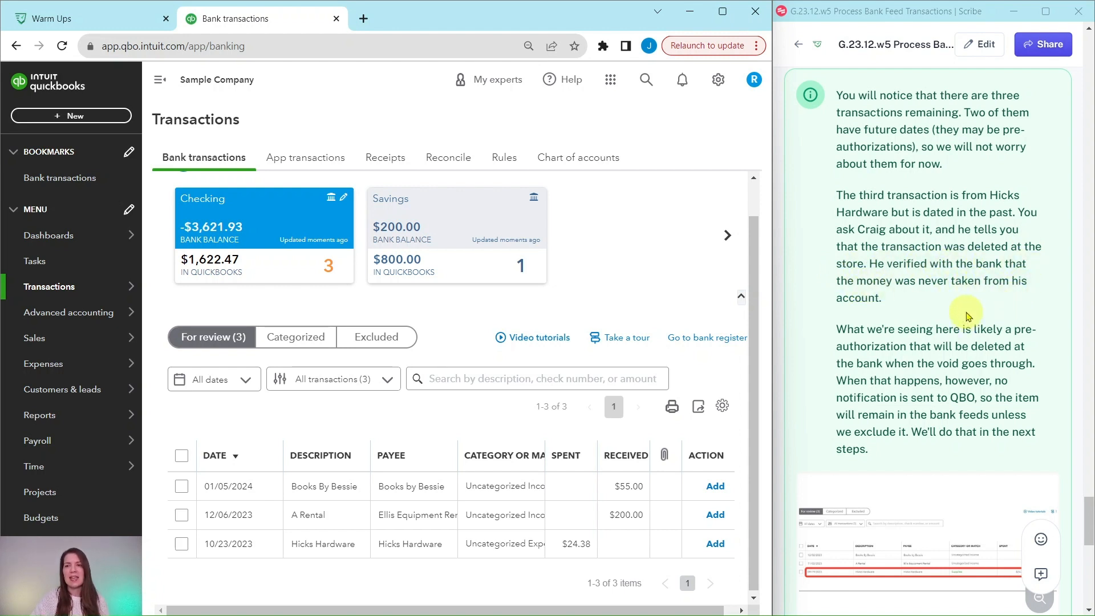
pyautogui.scroll(-3, 968, 315)
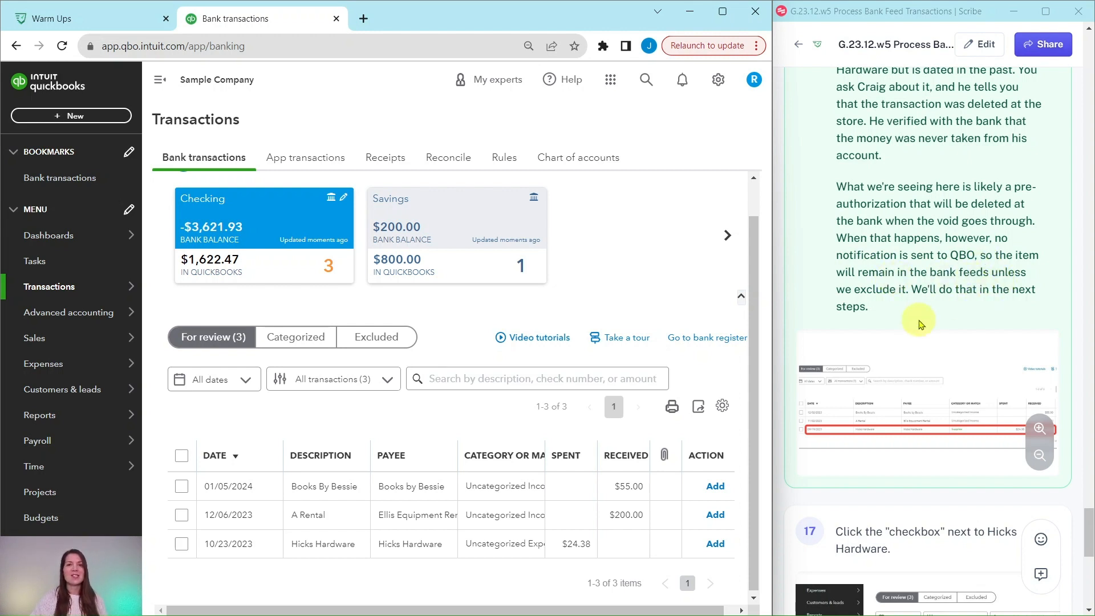
pyautogui.scroll(-6, 919, 320)
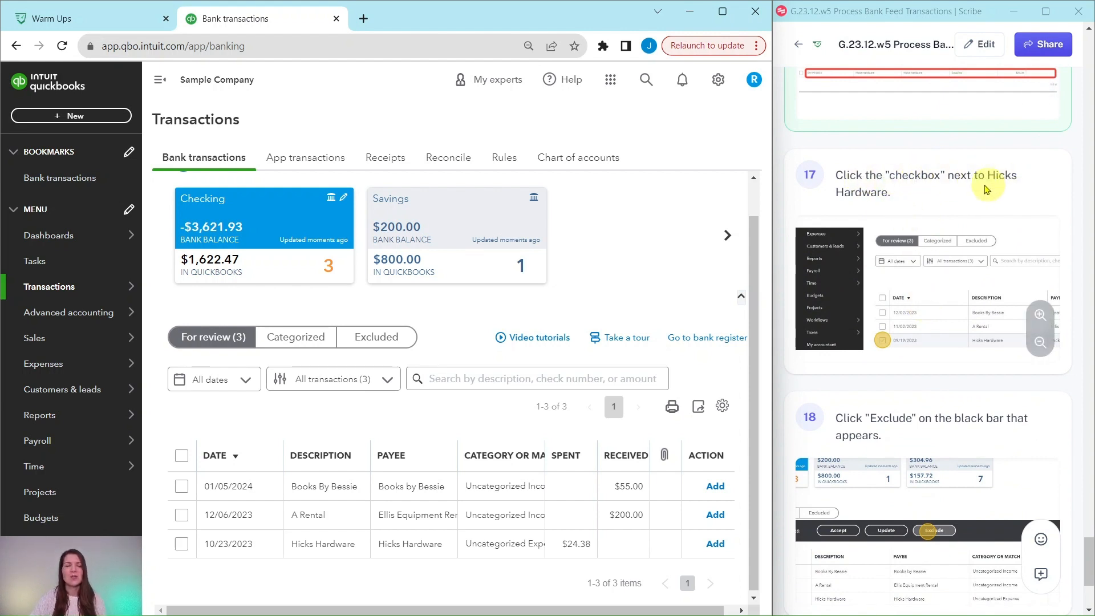
pyautogui.click(181, 544)
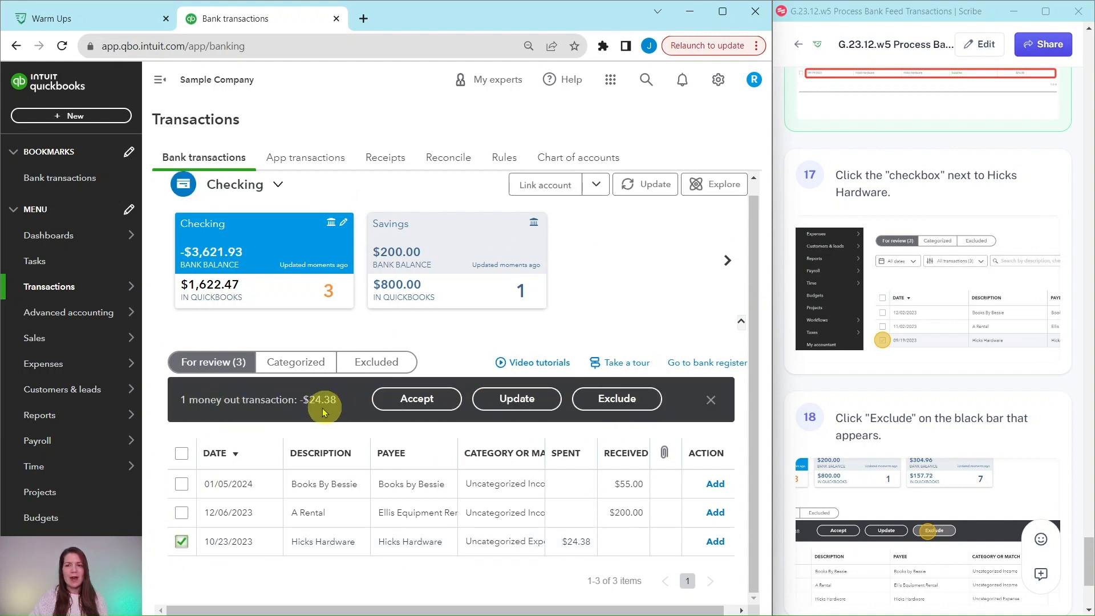
pyautogui.click(618, 402)
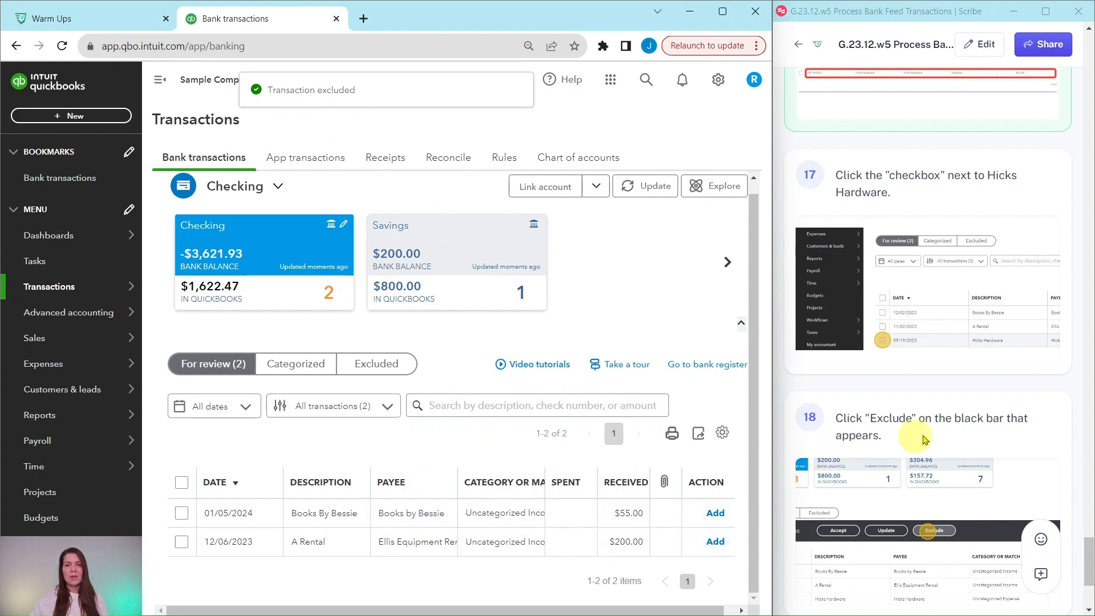
# Check the end of the guide, view the excluded Checking transactions and return to the transactions for review
pyautogui.scroll(-4, 942, 436)
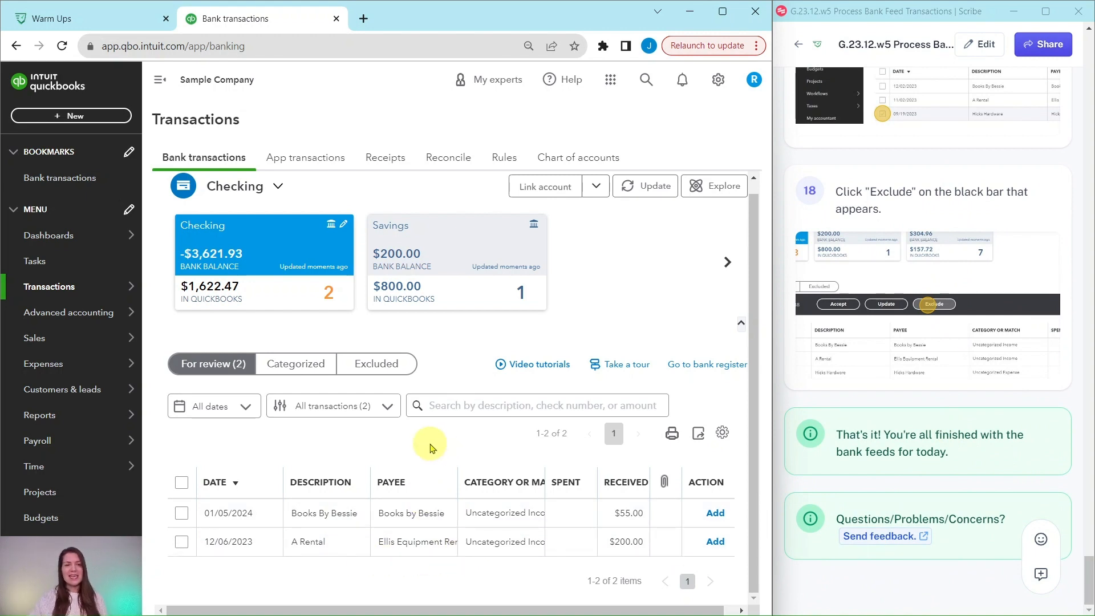
pyautogui.click(377, 369)
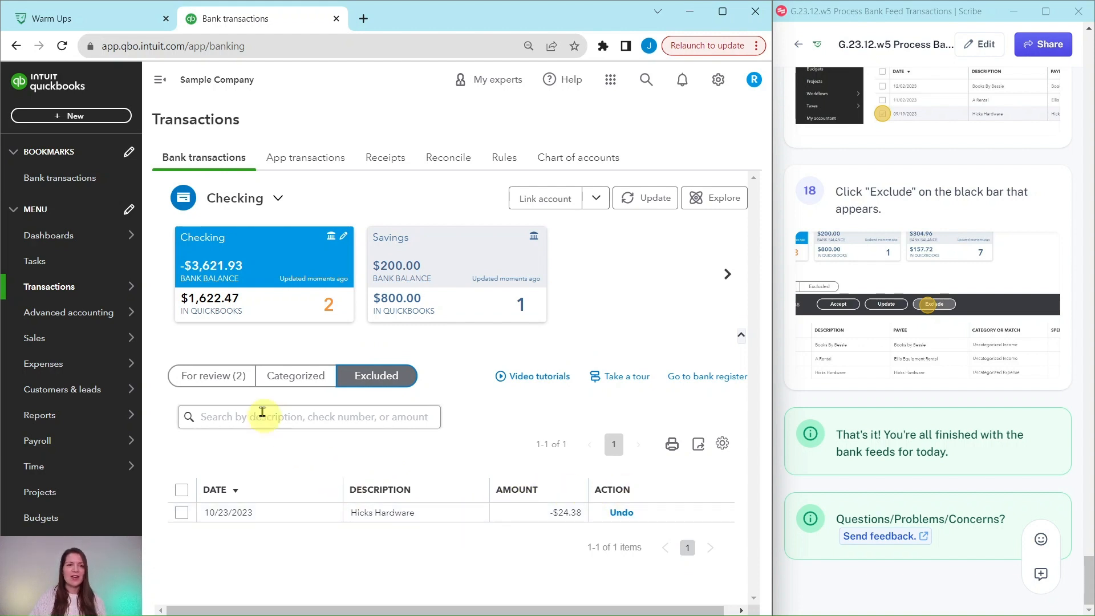
pyautogui.click(207, 375)
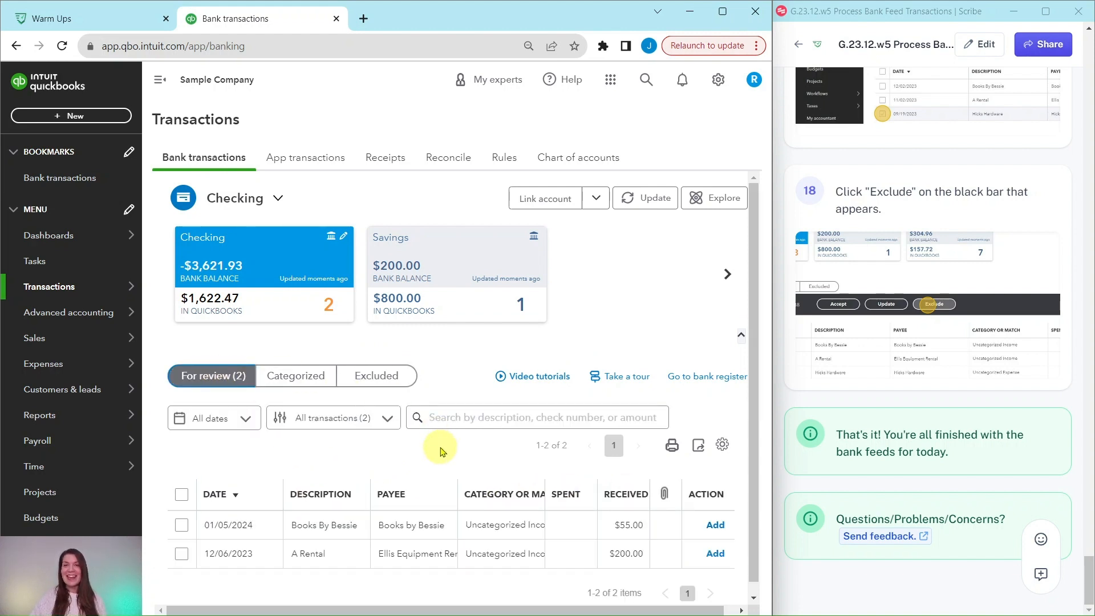